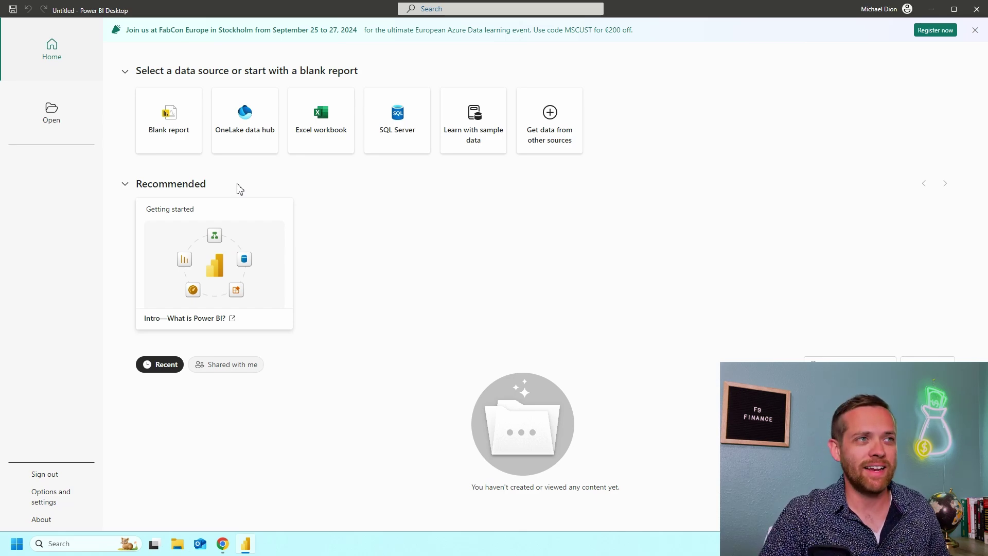
Import the Data sheet of the Profit And Loss workbook from Downloads into Power Query
{"action": "left_click", "coordinate": [313, 126]}
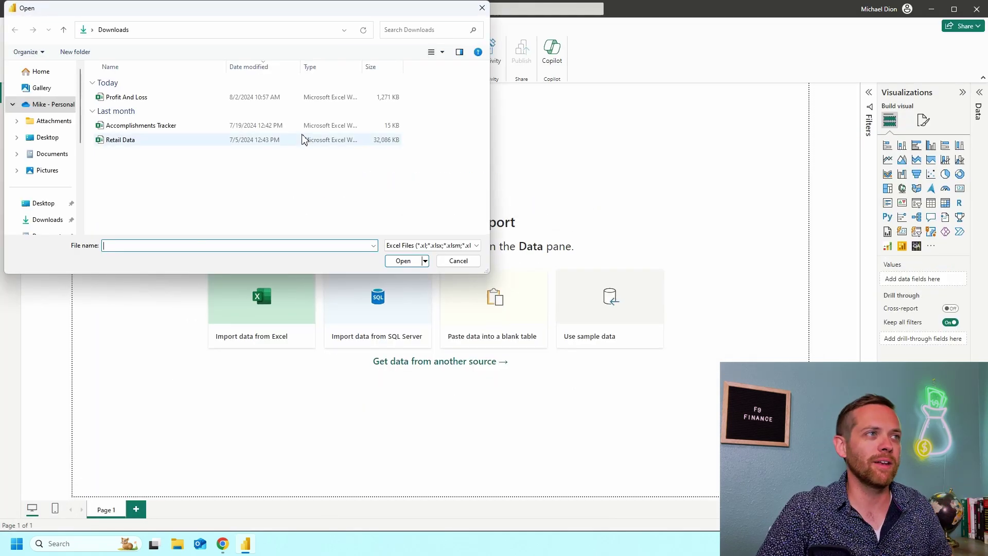
{"action": "left_click", "coordinate": [225, 98]}
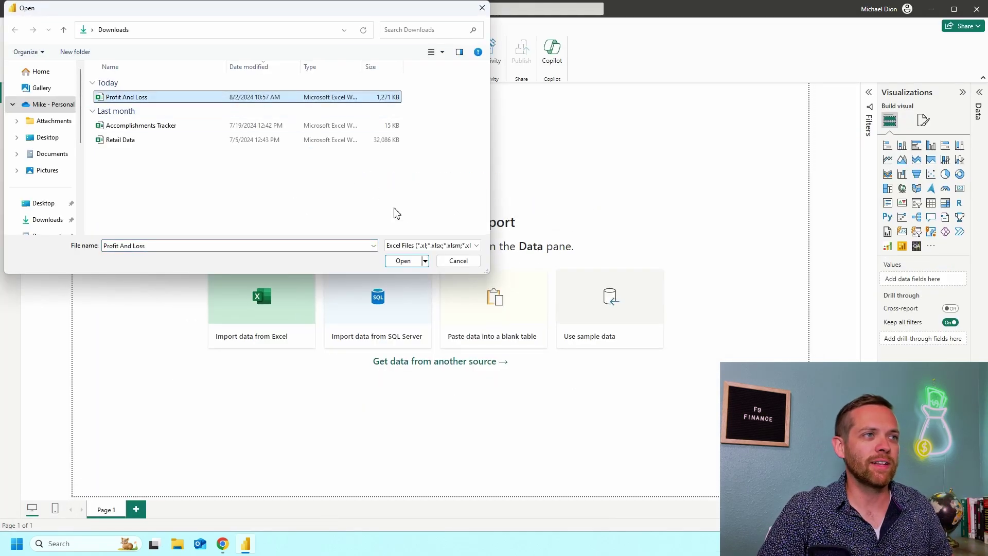
{"action": "left_click", "coordinate": [412, 261]}
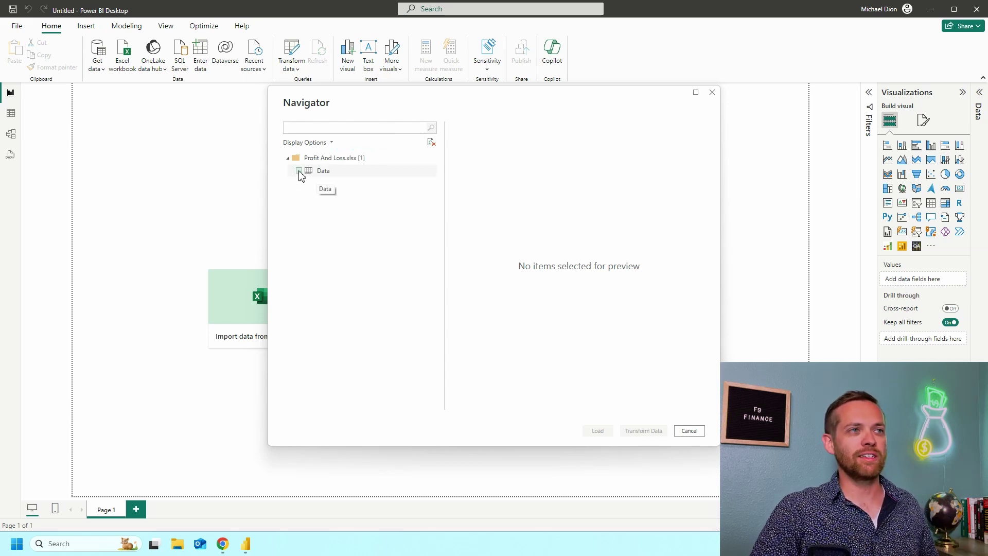
{"action": "left_click", "coordinate": [299, 171]}
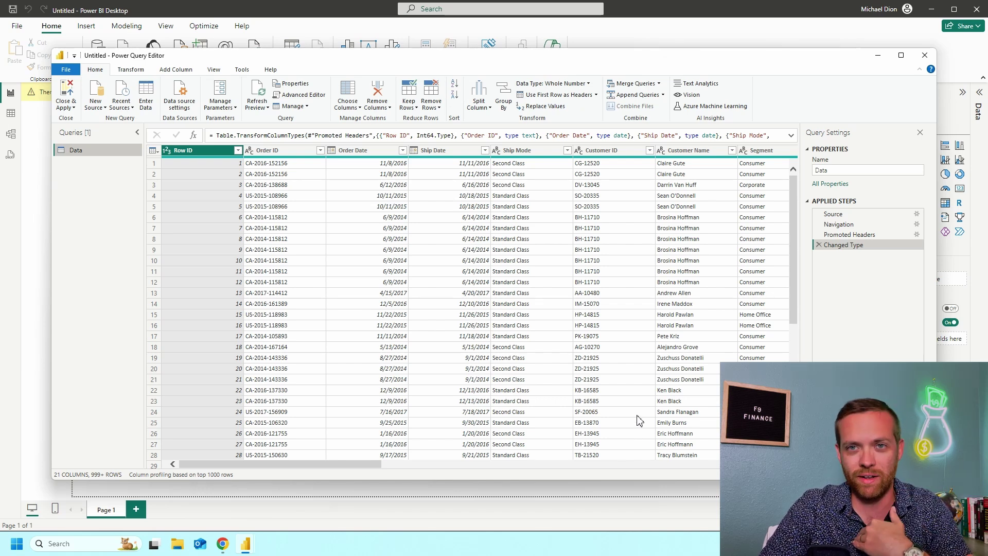
Maximize the Power Query Editor and open the Group By dialog for the Data query
{"action": "key", "text": "super+Up"}
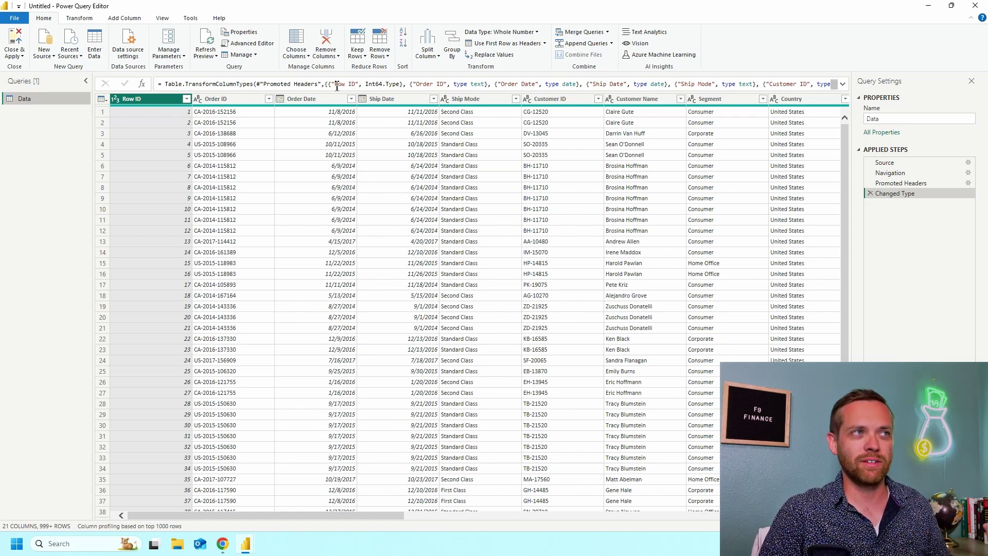
{"action": "left_click", "coordinate": [453, 47]}
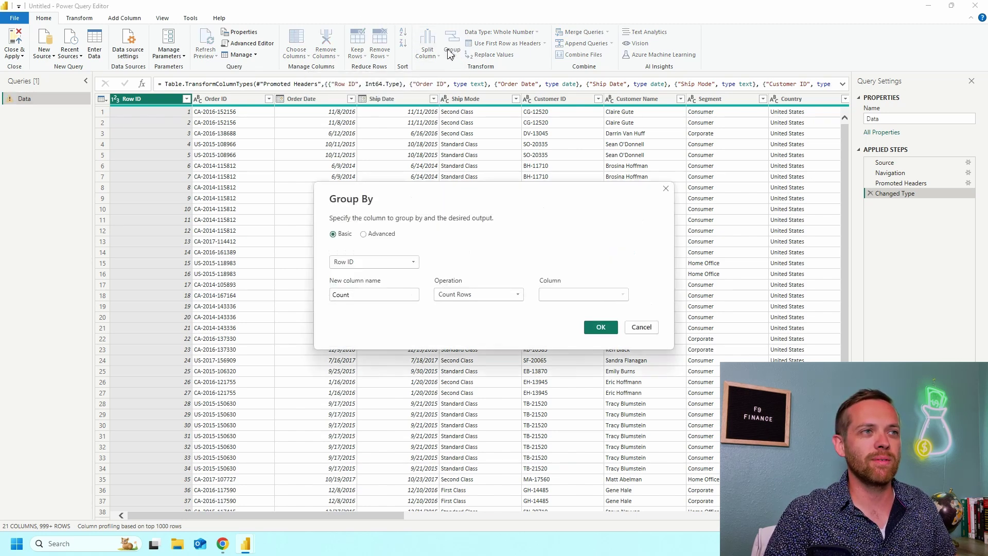
Switch Group By to Advanced and group by Segment, Country and City
{"action": "left_click", "coordinate": [387, 237]}
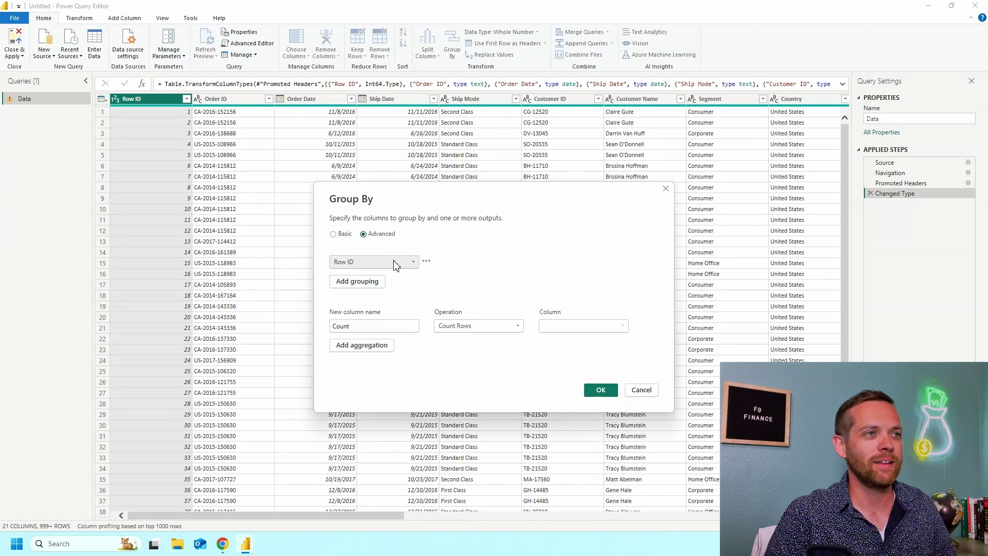
{"action": "left_click", "coordinate": [397, 262]}
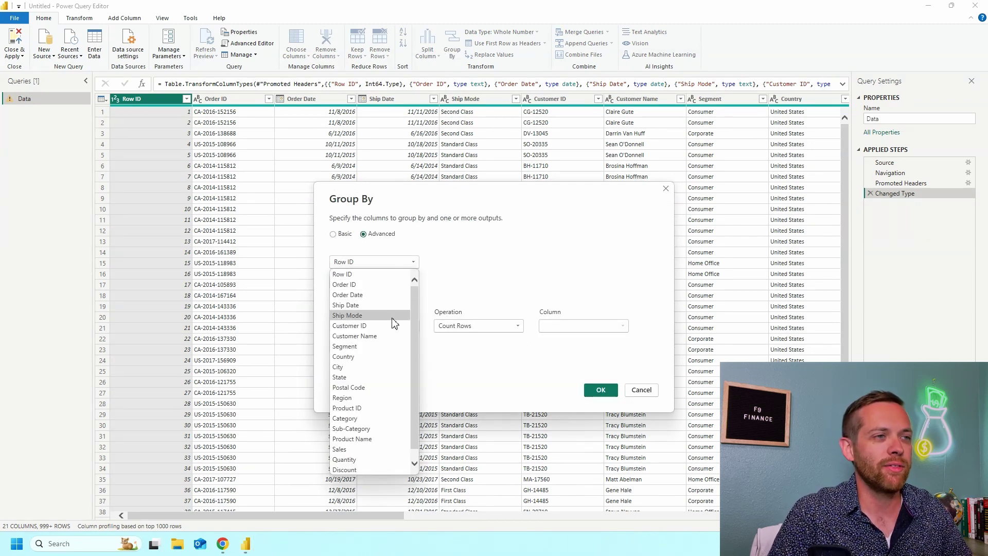
{"action": "left_click", "coordinate": [392, 348]}
{"action": "left_click", "coordinate": [375, 281]}
{"action": "left_click", "coordinate": [375, 281]}
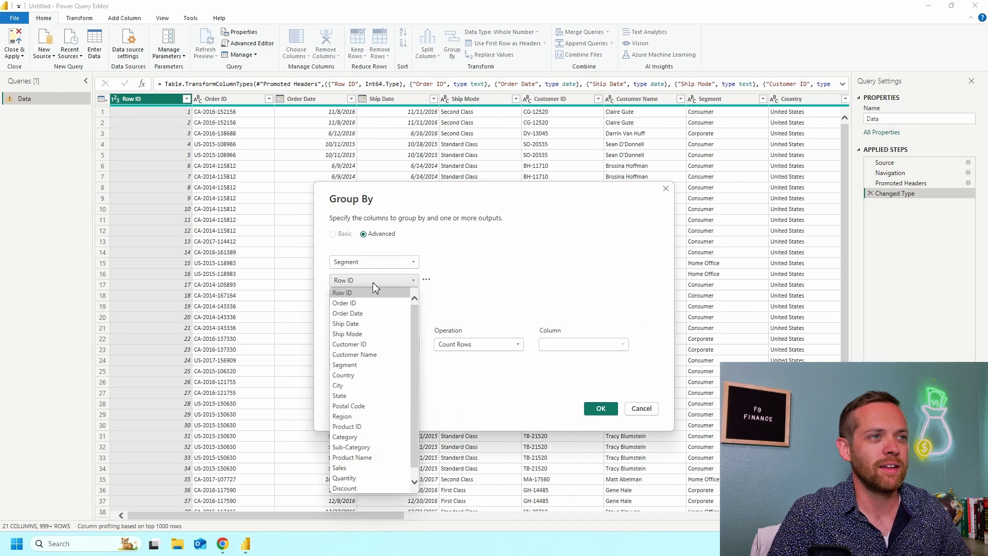
{"action": "left_click", "coordinate": [377, 380]}
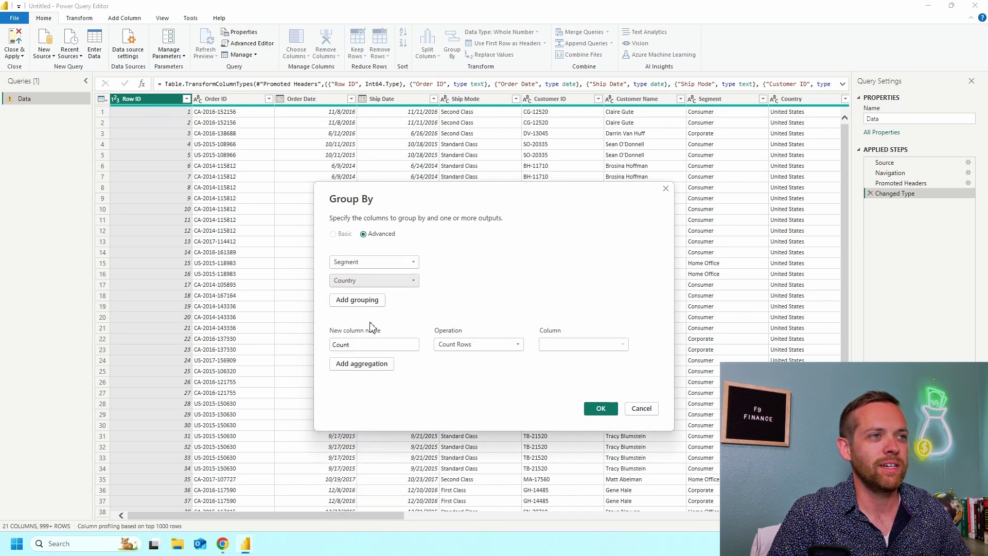
{"action": "left_click", "coordinate": [368, 297]}
{"action": "left_click", "coordinate": [368, 299]}
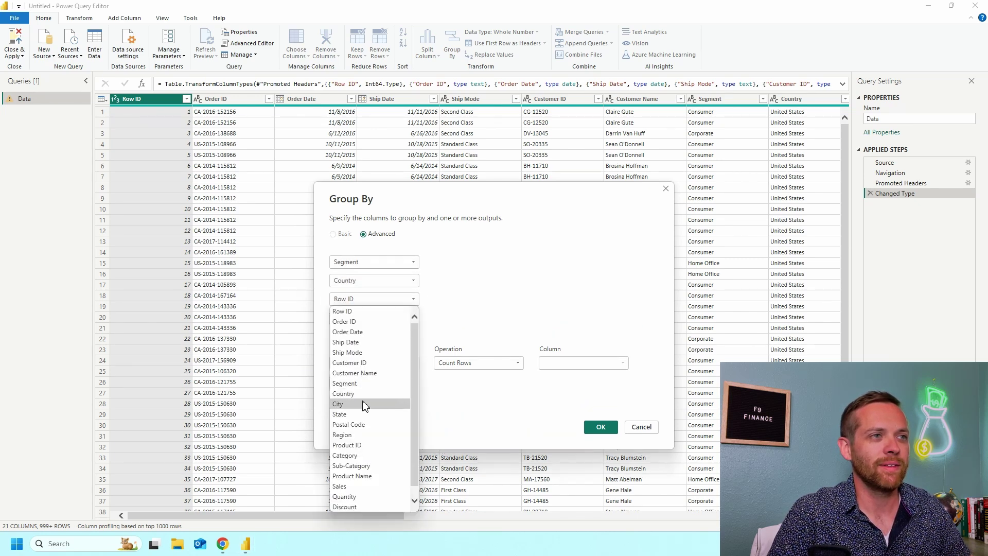
{"action": "left_click", "coordinate": [338, 403]}
Add State, Category and Product Name as further grouping columns
{"action": "left_click", "coordinate": [355, 316]}
{"action": "left_click", "coordinate": [363, 319]}
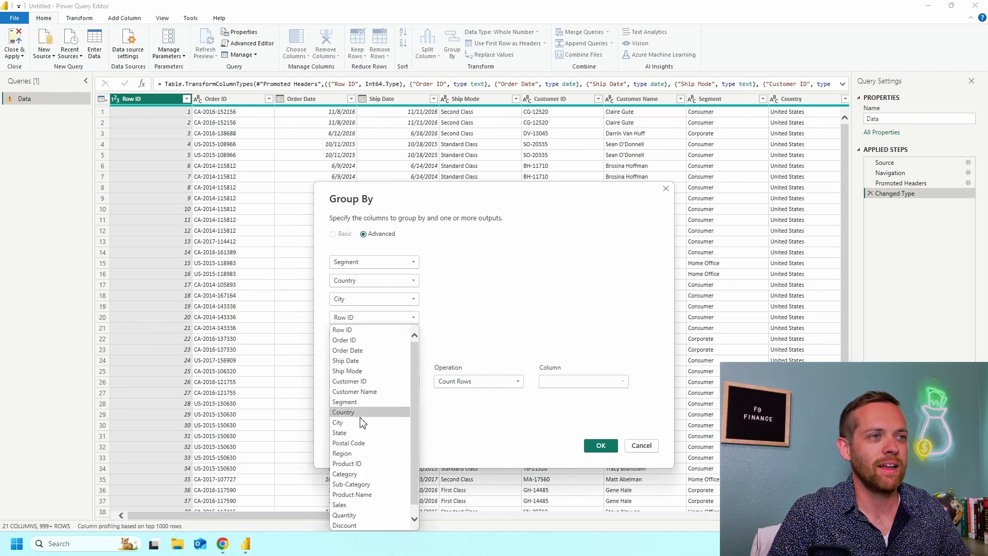
{"action": "left_click", "coordinate": [365, 434]}
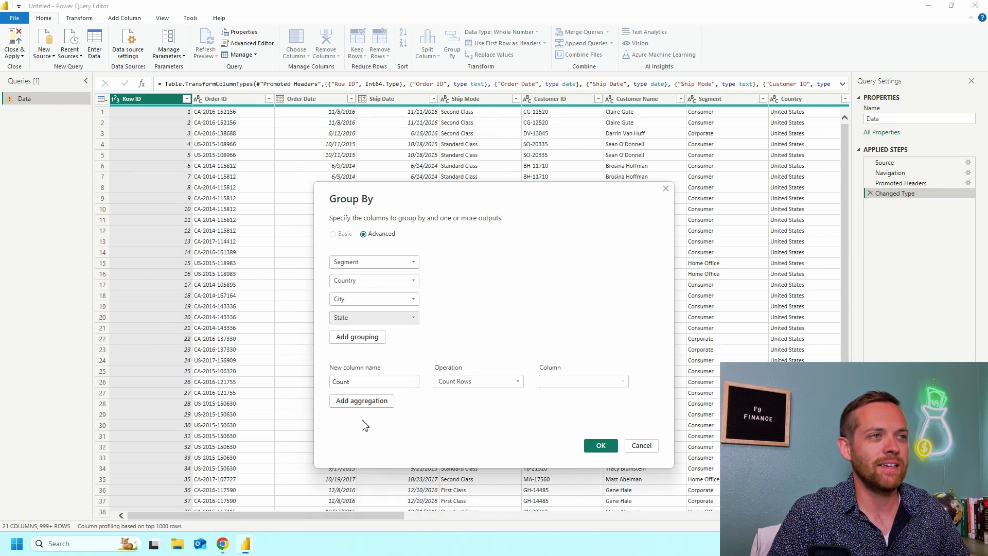
{"action": "left_click", "coordinate": [370, 339]}
{"action": "left_click", "coordinate": [369, 337]}
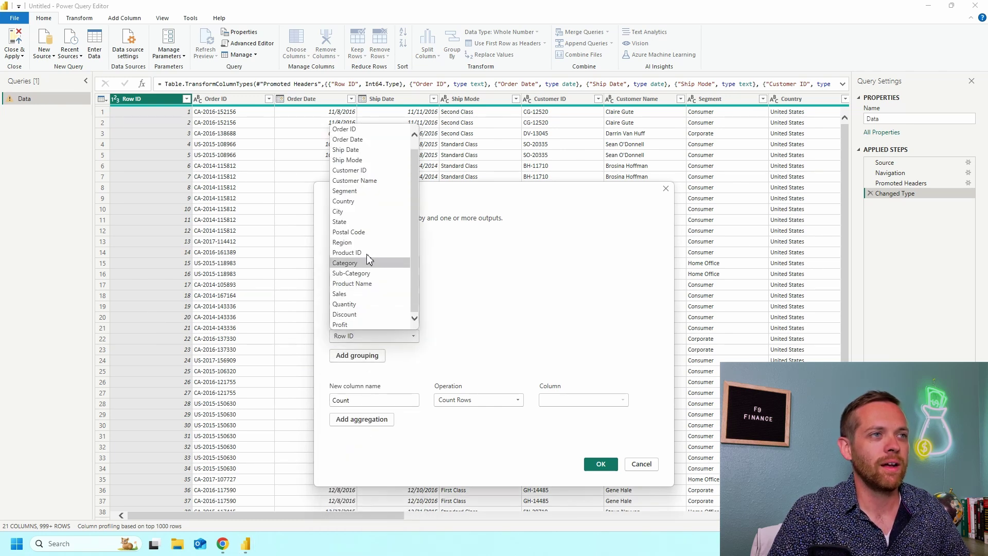
{"action": "left_click", "coordinate": [360, 273]}
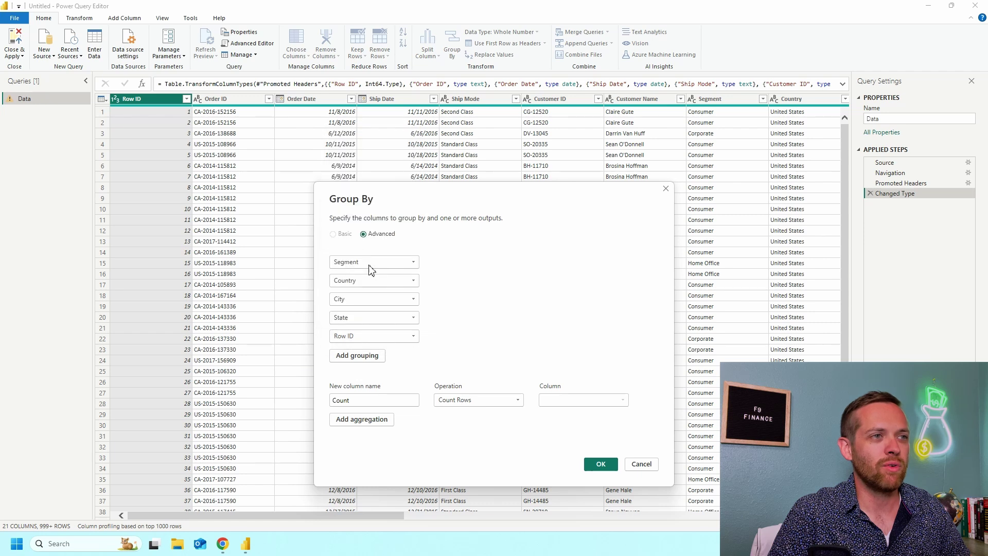
{"action": "left_click", "coordinate": [373, 359]}
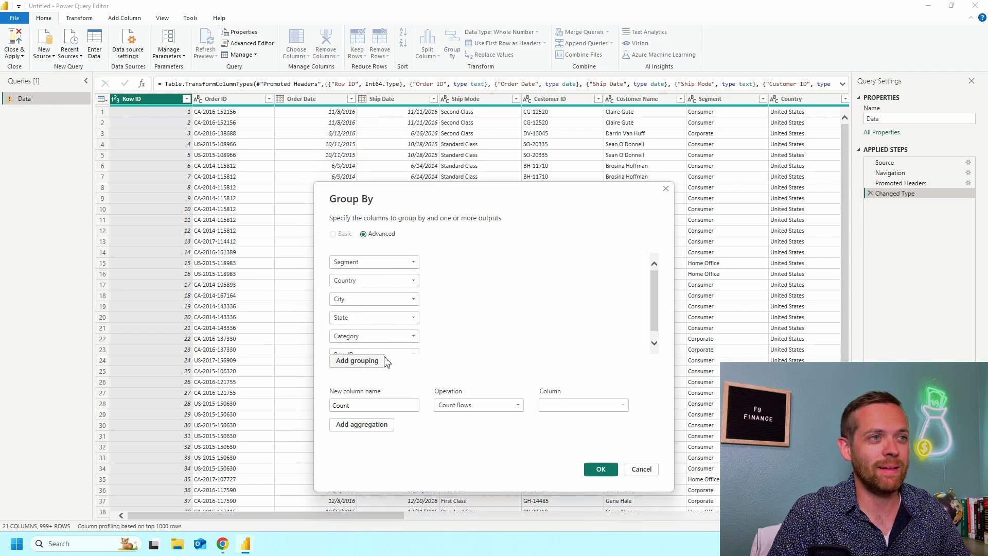
{"action": "scroll", "coordinate": [433, 325], "scroll_direction": "down", "scroll_amount": 1}
{"action": "left_click", "coordinate": [408, 349]}
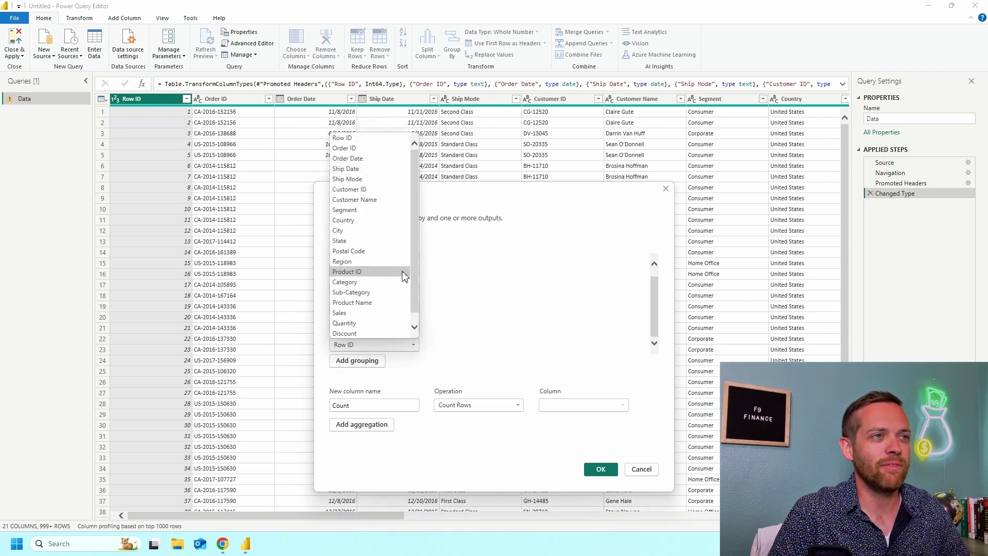
{"action": "scroll", "coordinate": [415, 295], "scroll_direction": "down", "scroll_amount": 1}
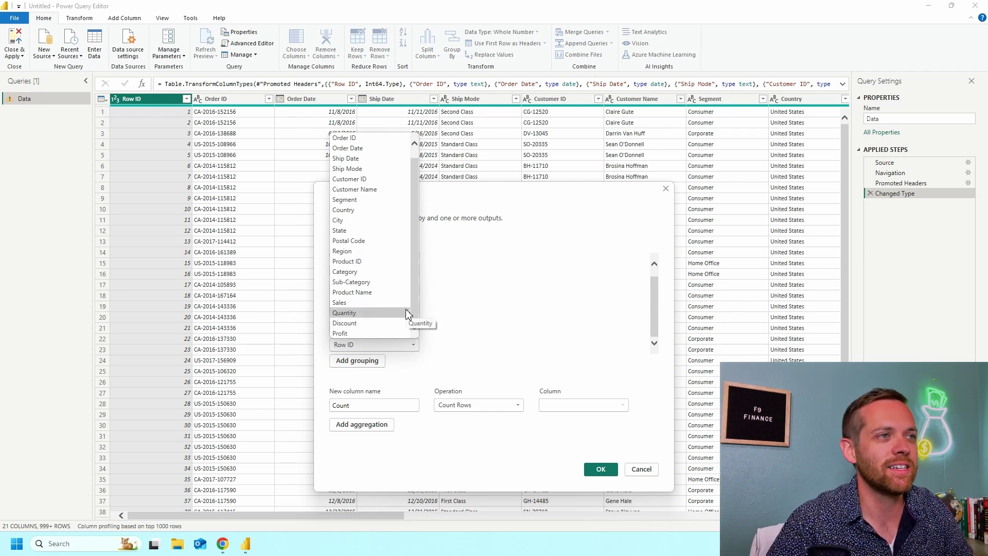
{"action": "left_click", "coordinate": [363, 293]}
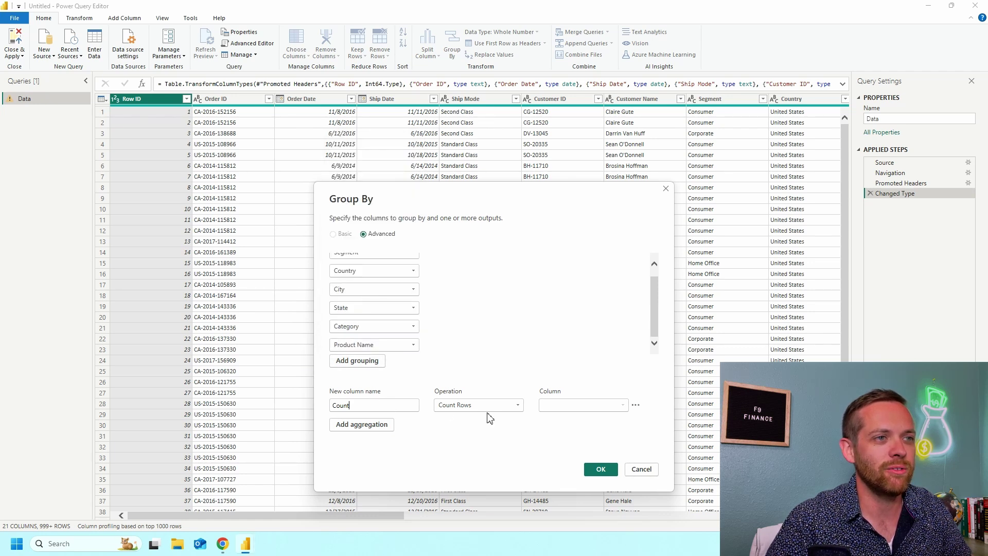
Add a 'Values' aggregation summing Sales and a second aggregation summing Quantity
{"action": "left_click", "coordinate": [487, 409]}
{"action": "double_click", "coordinate": [403, 407]}
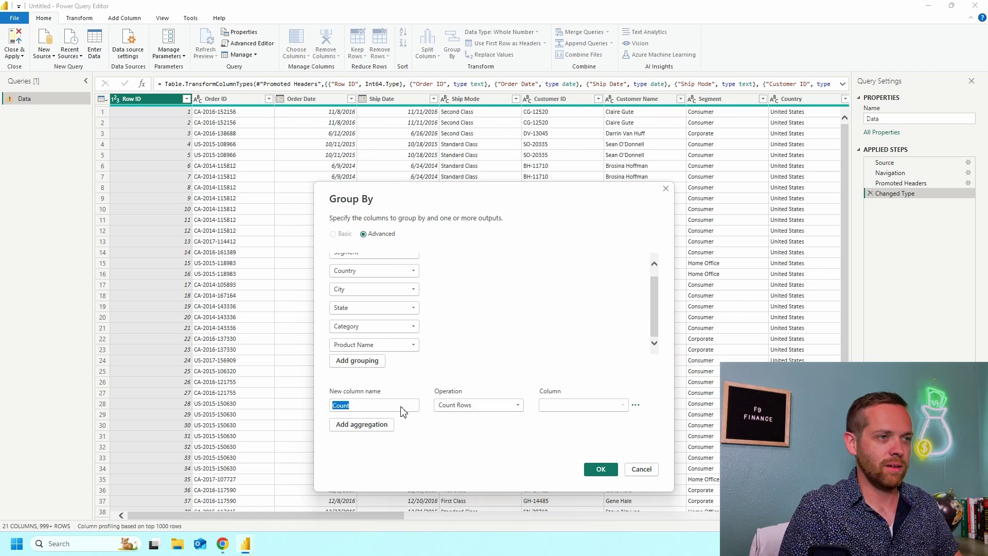
{"action": "type", "text": "Values"}
{"action": "left_click", "coordinate": [505, 406]}
{"action": "left_click", "coordinate": [479, 418]}
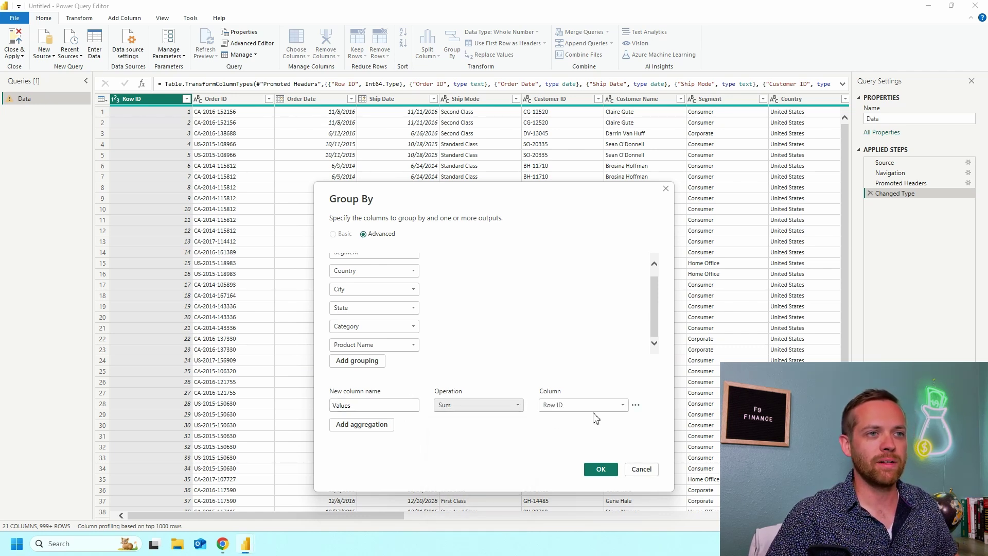
{"action": "left_click", "coordinate": [584, 405]}
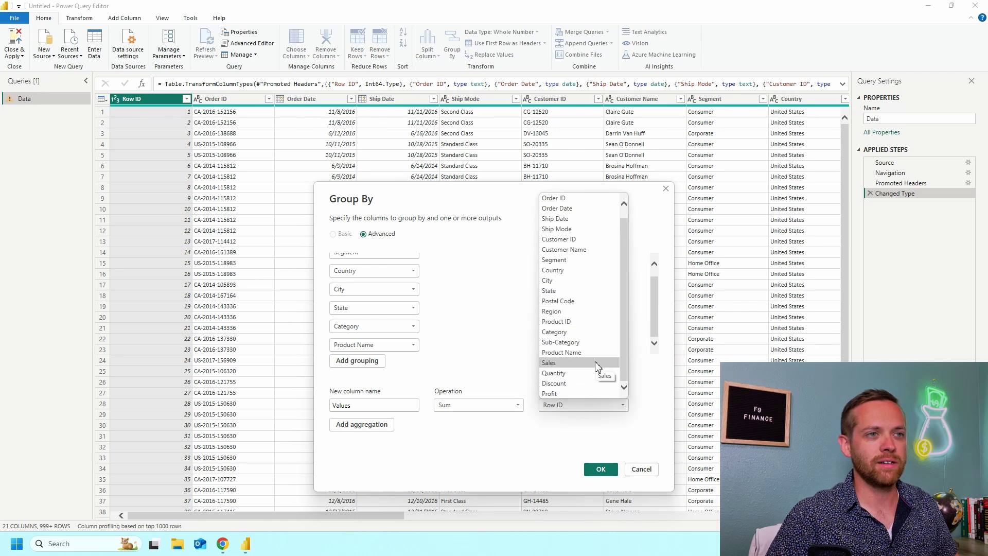
{"action": "left_click", "coordinate": [597, 365]}
{"action": "left_click", "coordinate": [378, 427]}
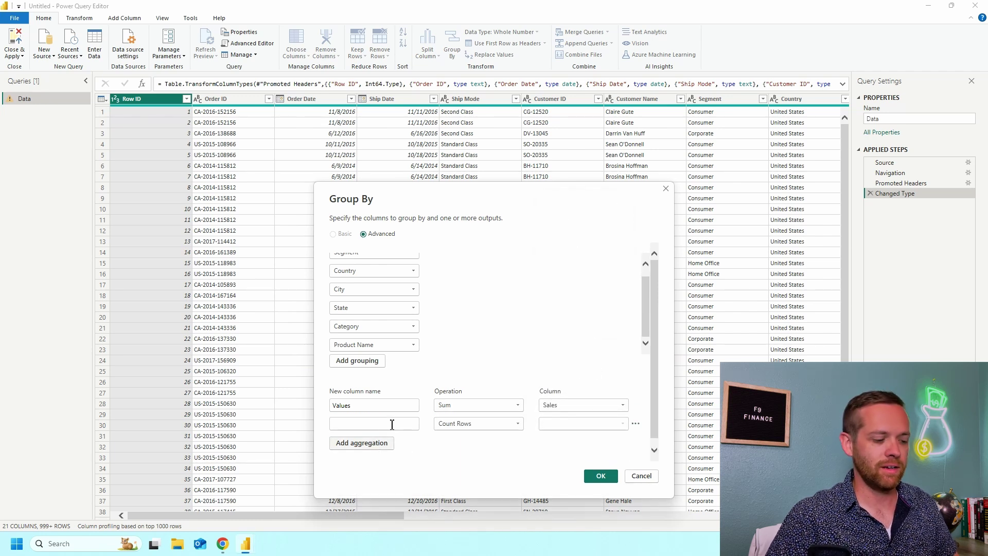
{"action": "left_click", "coordinate": [392, 424]}
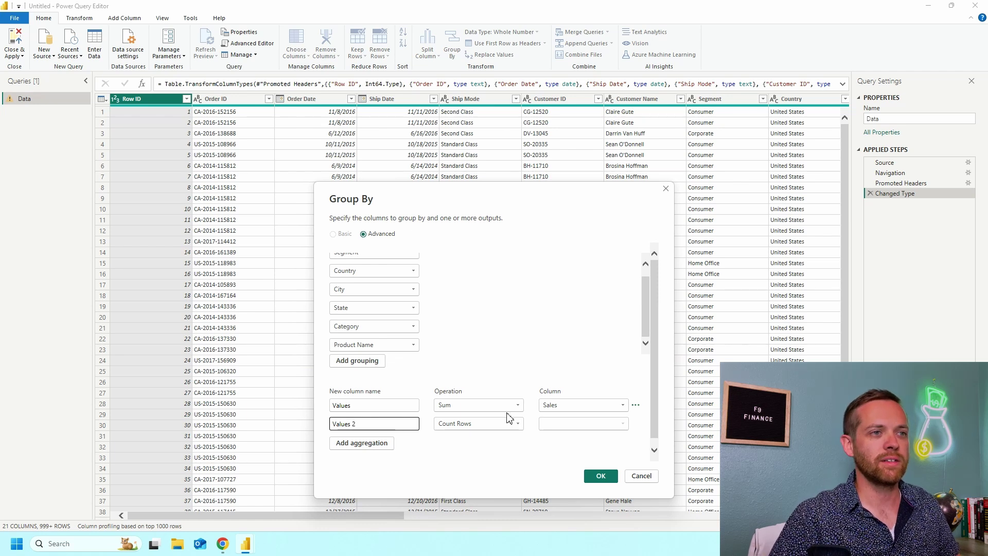
{"action": "left_click", "coordinate": [495, 424]}
{"action": "left_click", "coordinate": [497, 435]}
{"action": "left_click", "coordinate": [565, 423]}
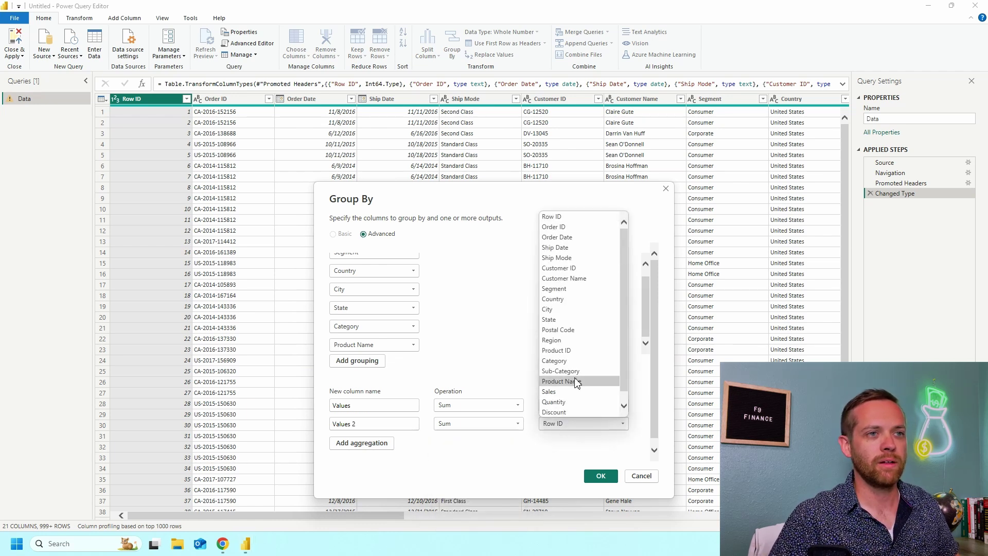
{"action": "scroll", "coordinate": [581, 394], "scroll_direction": "down", "scroll_amount": 1}
{"action": "left_click", "coordinate": [581, 392]}
Add a 'Values 3' aggregation summing Discount and a fourth aggregation summing Profit
{"action": "left_click", "coordinate": [384, 446]}
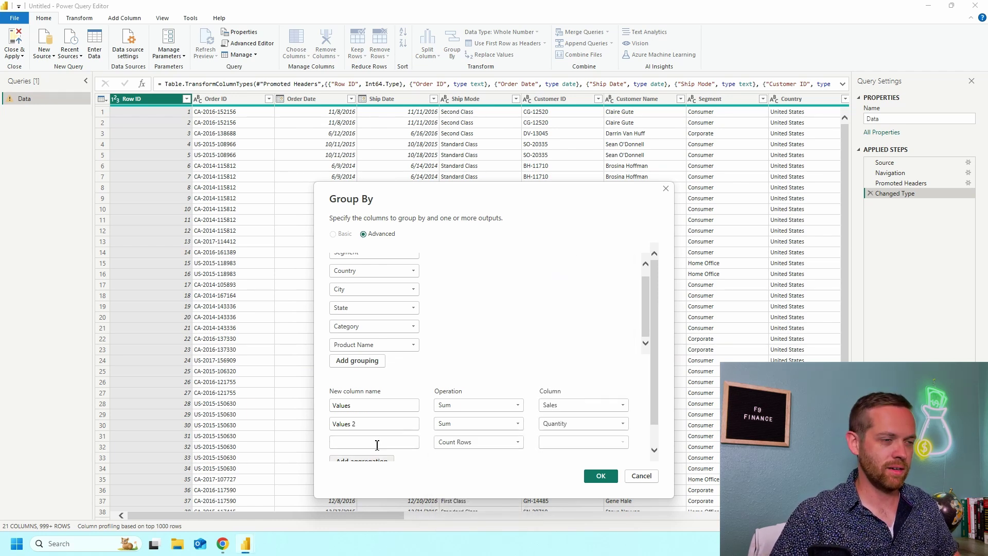
{"action": "left_click", "coordinate": [377, 443]}
{"action": "type", "text": "Value"}
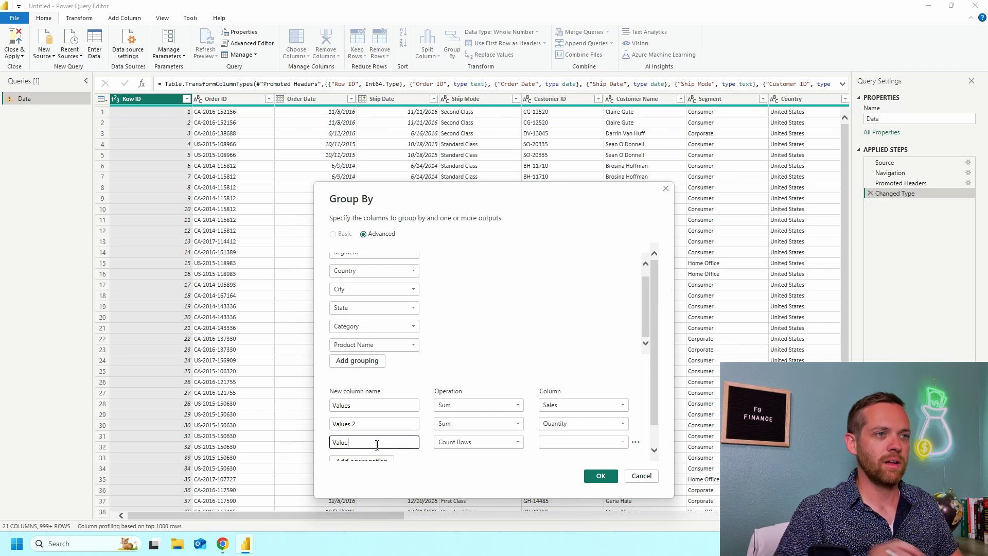
{"action": "type", "text": "s 3"}
{"action": "left_click", "coordinate": [480, 443]}
{"action": "left_click", "coordinate": [470, 360]}
{"action": "left_click", "coordinate": [570, 442]}
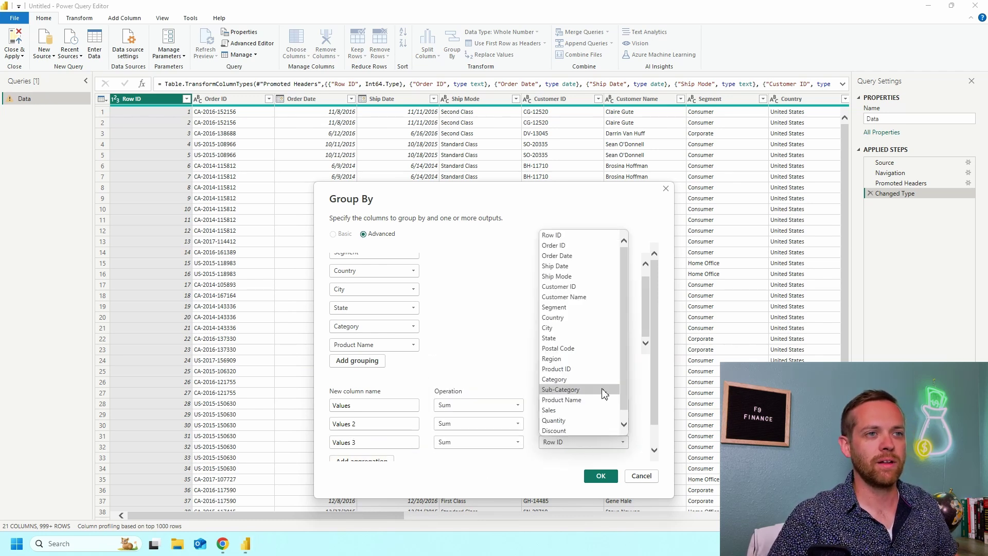
{"action": "left_click", "coordinate": [582, 424]}
{"action": "scroll", "coordinate": [404, 459], "scroll_direction": "down", "scroll_amount": 1}
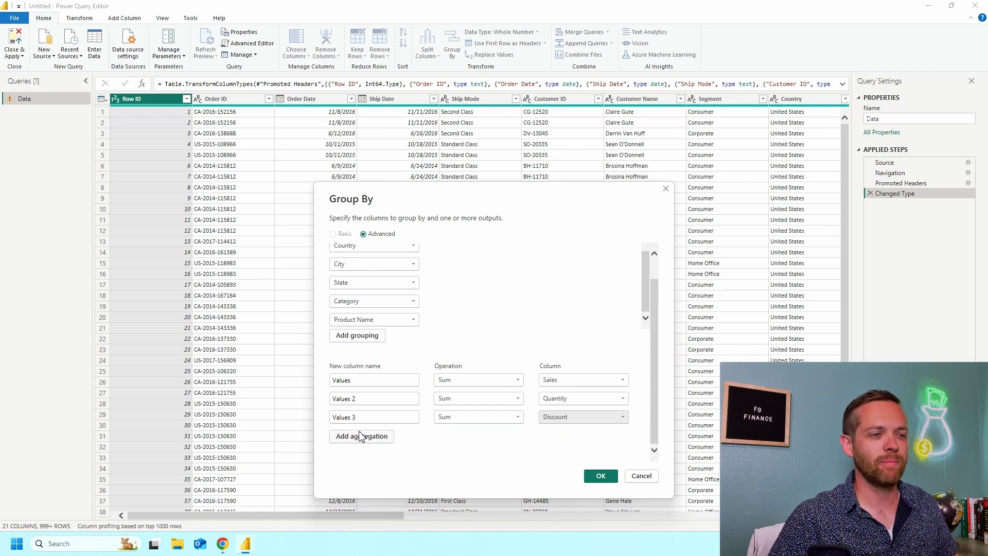
{"action": "left_click", "coordinate": [362, 437]}
{"action": "left_click", "coordinate": [389, 436]}
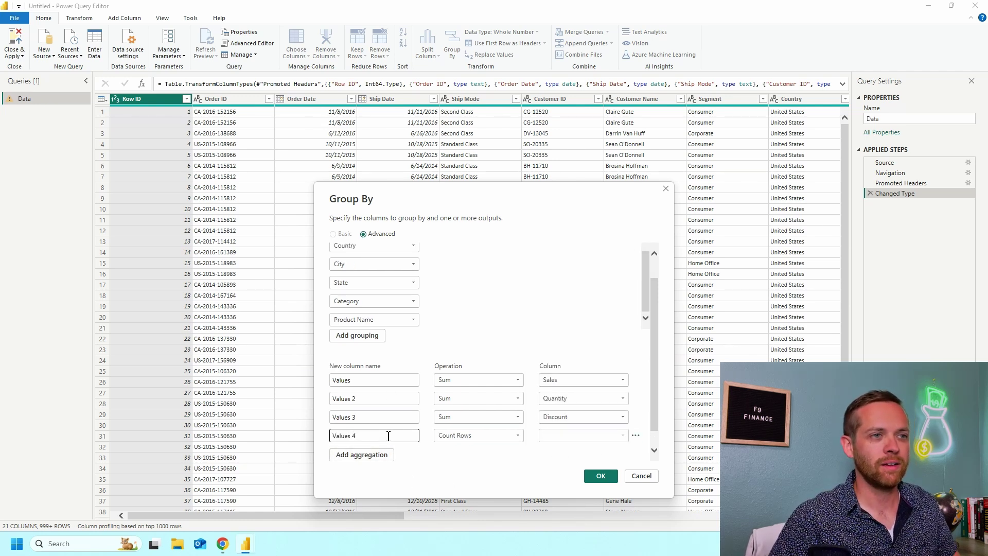
{"action": "left_click", "coordinate": [465, 436]}
{"action": "left_click", "coordinate": [462, 448]}
{"action": "left_click", "coordinate": [555, 436]}
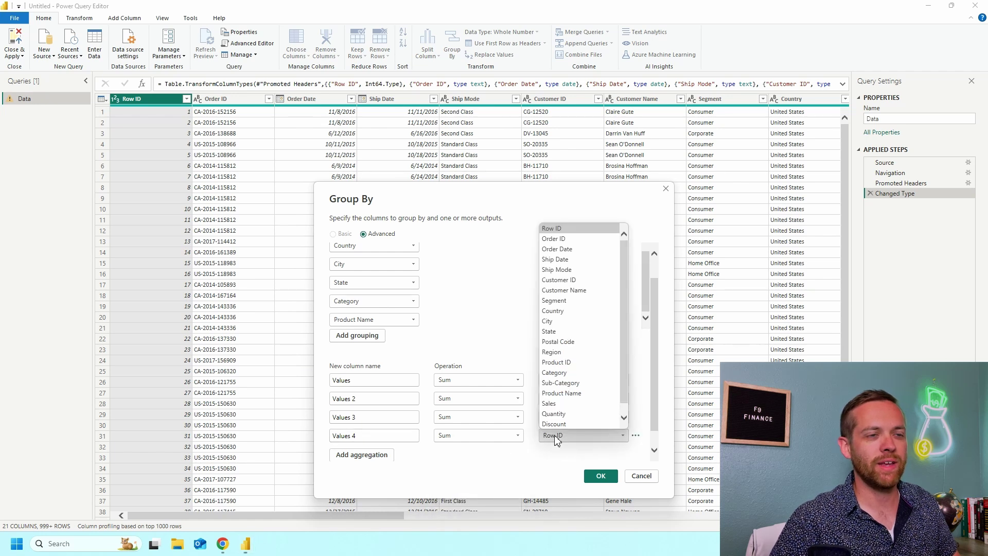
{"action": "scroll", "coordinate": [605, 381], "scroll_direction": "down", "scroll_amount": 1}
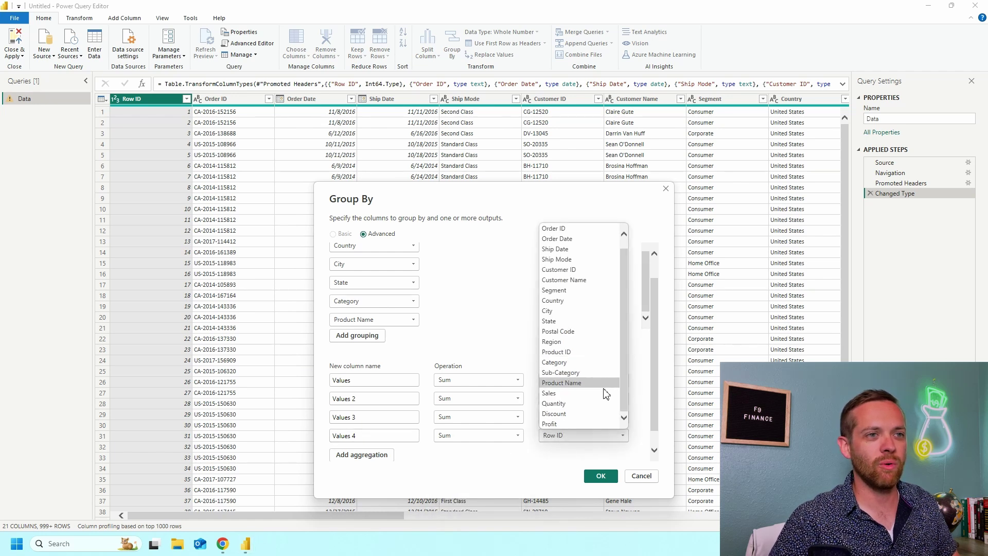
{"action": "left_click", "coordinate": [593, 422]}
{"action": "scroll", "coordinate": [591, 462], "scroll_direction": "down", "scroll_amount": 1}
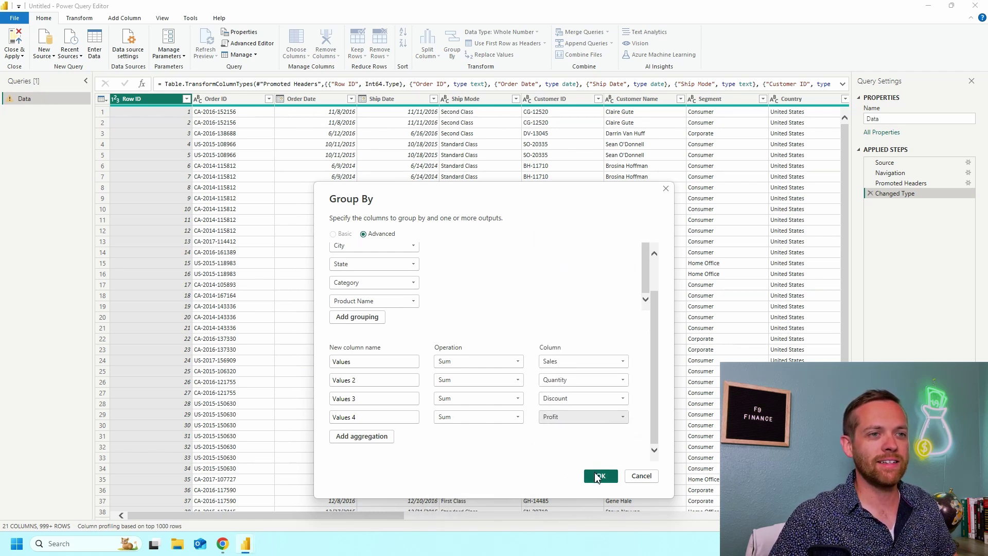
Apply the grouping and scroll across the table to review the Values through Values 4 columns
{"action": "left_click", "coordinate": [599, 476]}
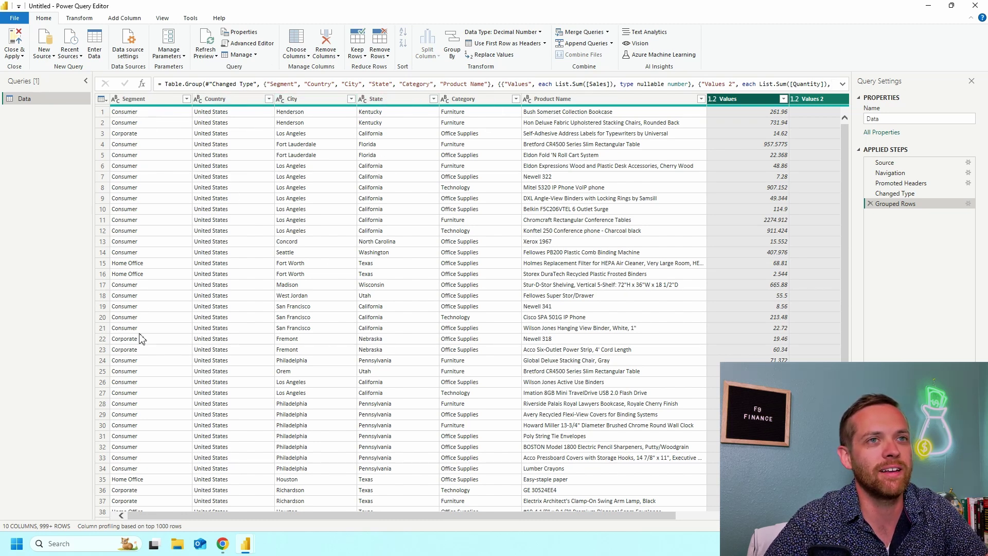
{"action": "left_click_drag", "start_coordinate": [628, 516], "coordinate": [708, 516]}
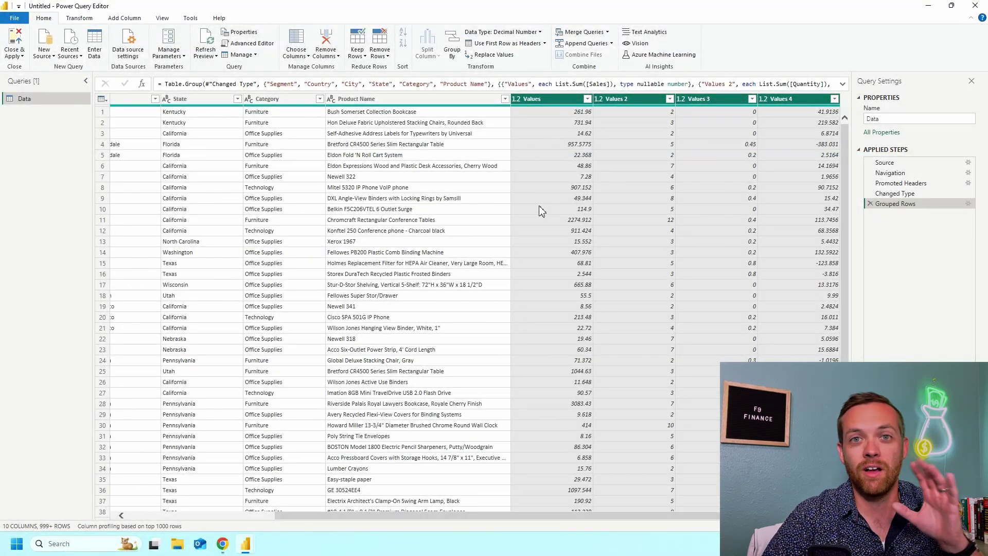
{"action": "scroll", "coordinate": [542, 211], "scroll_direction": "left", "scroll_amount": 10}
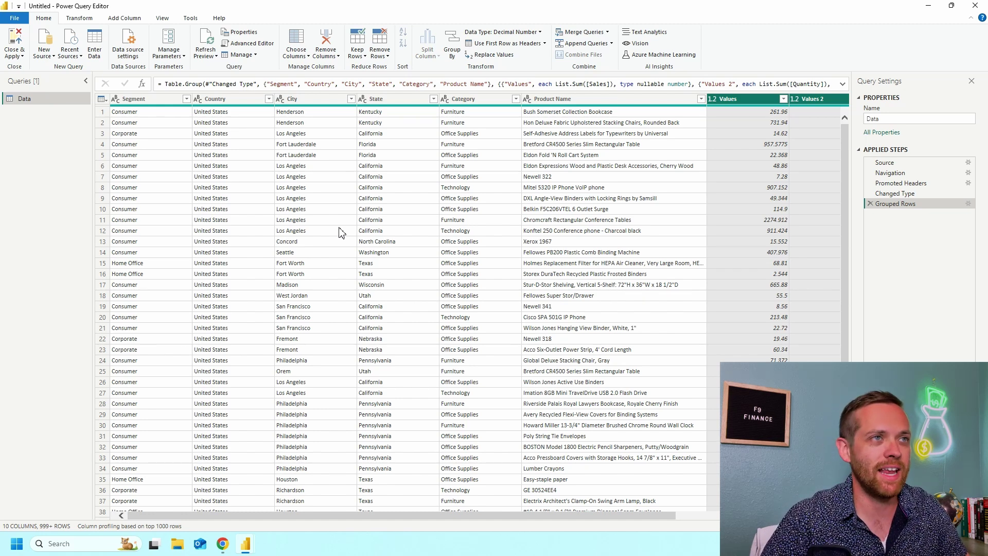
Filter State by clearing all values and ticking Alabama, Arkansas, Florida, Georgia and Kentucky
{"action": "left_click", "coordinate": [433, 100]}
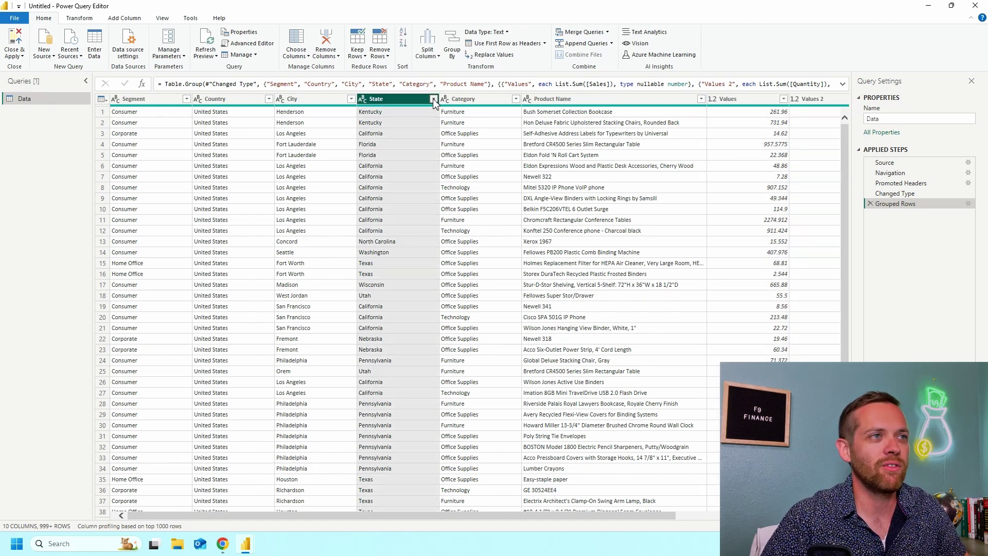
{"action": "left_click", "coordinate": [434, 100]}
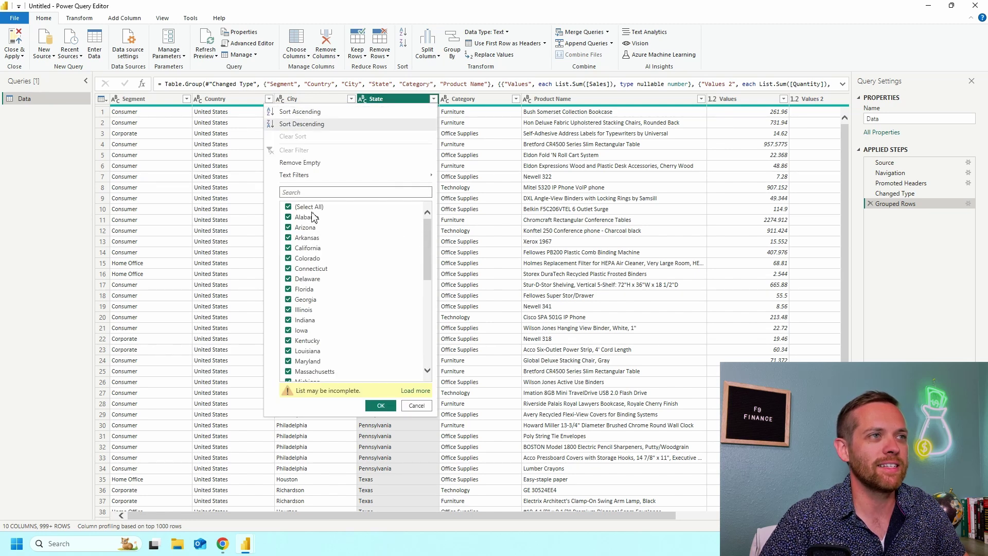
{"action": "left_click", "coordinate": [289, 207]}
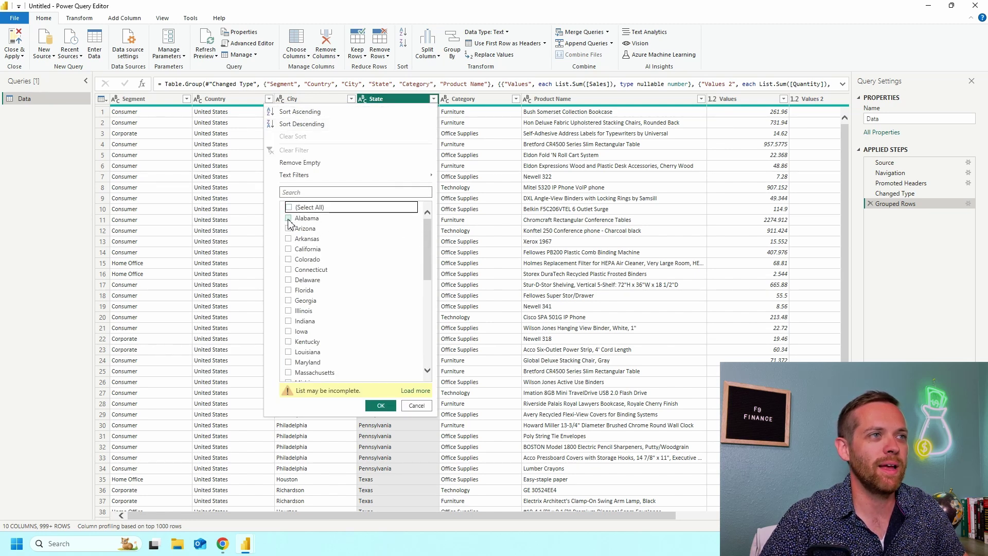
{"action": "left_click", "coordinate": [289, 219]}
{"action": "left_click", "coordinate": [288, 240]}
{"action": "left_click", "coordinate": [289, 291]}
{"action": "left_click", "coordinate": [289, 302]}
{"action": "scroll", "coordinate": [289, 304], "scroll_direction": "down", "scroll_amount": 2}
{"action": "left_click", "coordinate": [289, 289]}
Also tick Missouri, North Carolina, South Carolina, Tennessee, Texas and Virginia, and apply the filter
{"action": "scroll", "coordinate": [289, 293], "scroll_direction": "down", "scroll_amount": 1}
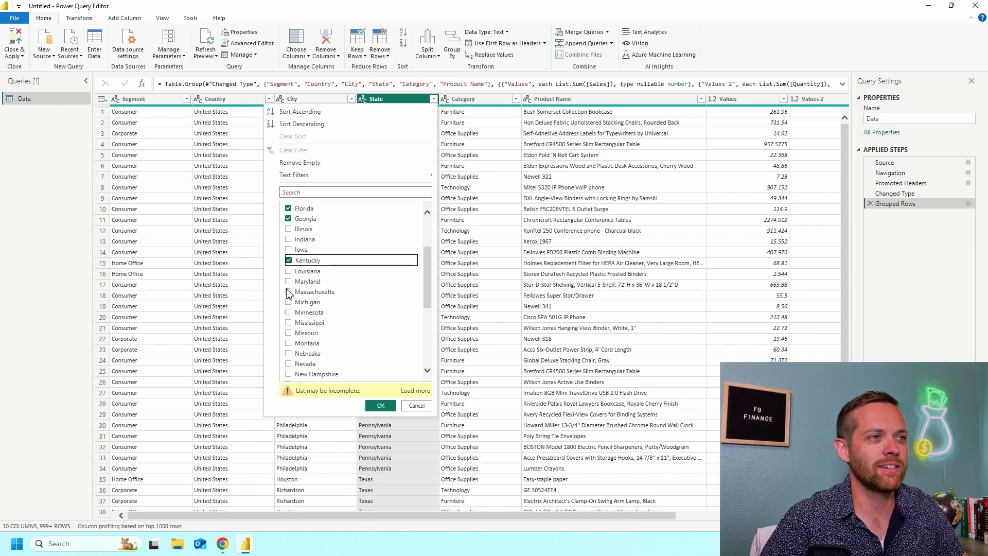
{"action": "left_click", "coordinate": [288, 333]}
{"action": "scroll", "coordinate": [289, 335], "scroll_direction": "down", "scroll_amount": 2}
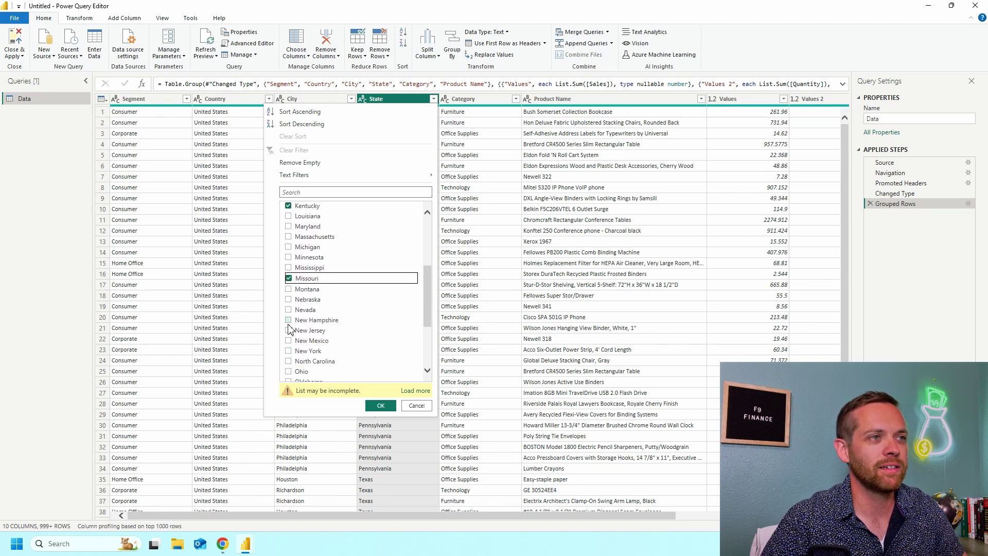
{"action": "left_click", "coordinate": [289, 361]}
{"action": "scroll", "coordinate": [289, 361], "scroll_direction": "down", "scroll_amount": 2}
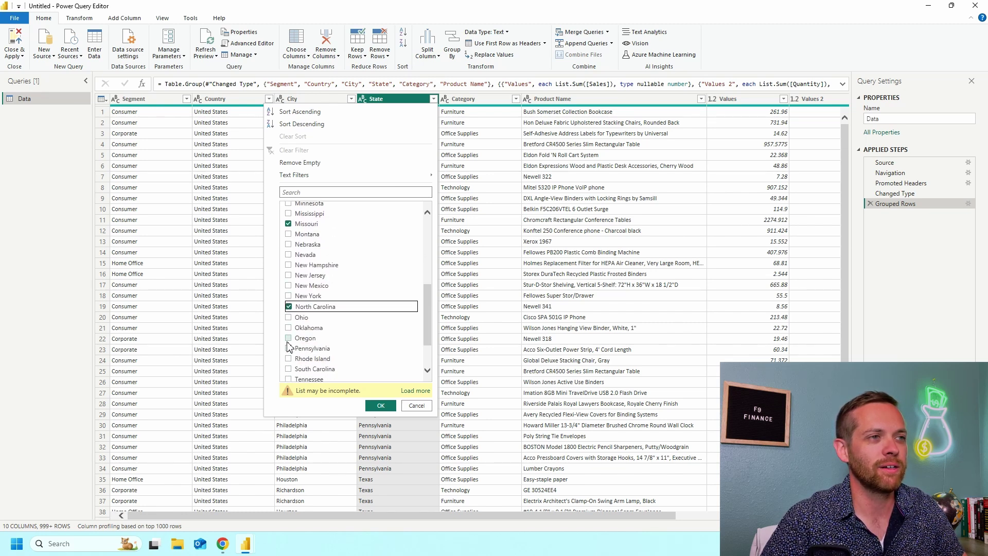
{"action": "left_click", "coordinate": [289, 367]}
{"action": "scroll", "coordinate": [289, 360], "scroll_direction": "down", "scroll_amount": 2}
{"action": "left_click", "coordinate": [288, 325]}
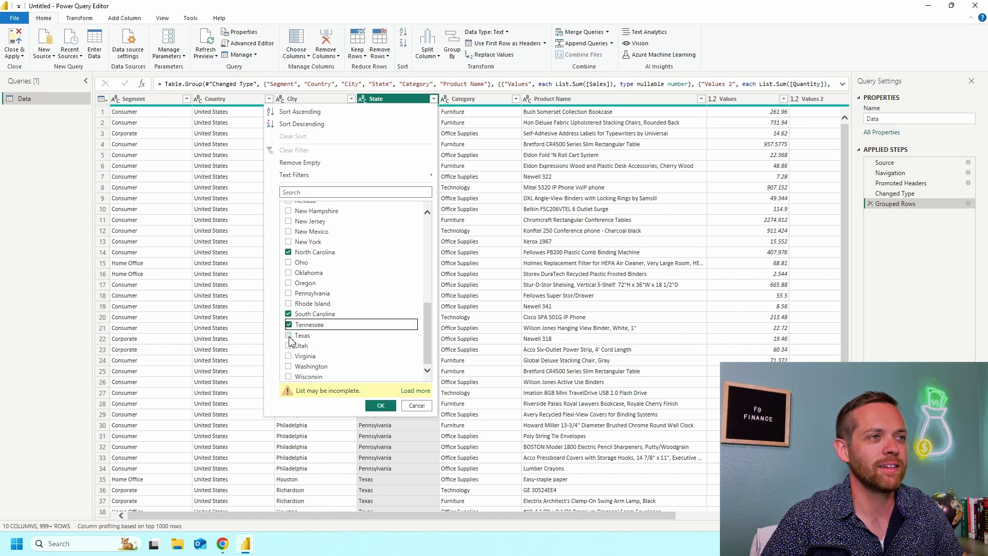
{"action": "left_click", "coordinate": [289, 335]}
{"action": "left_click", "coordinate": [289, 356]}
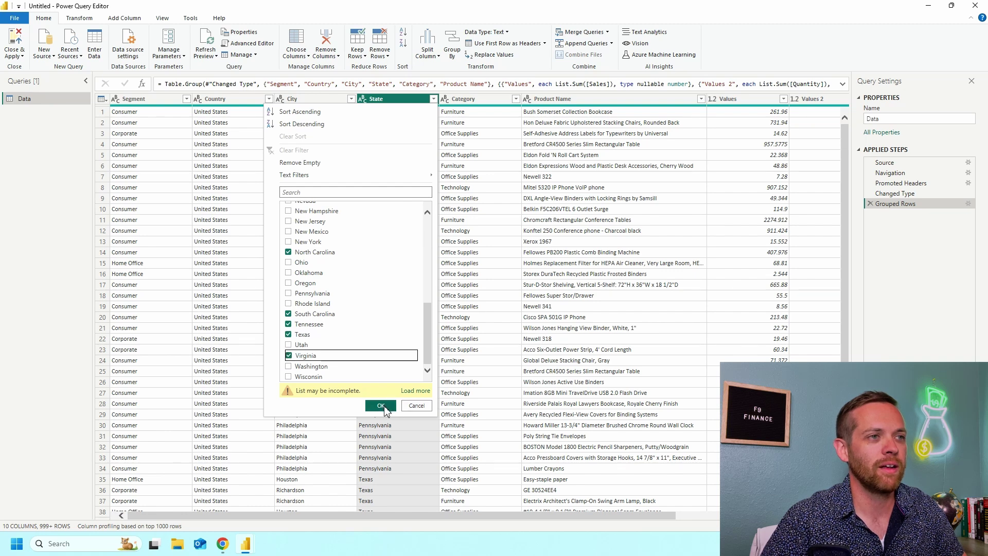
{"action": "left_click", "coordinate": [381, 406]}
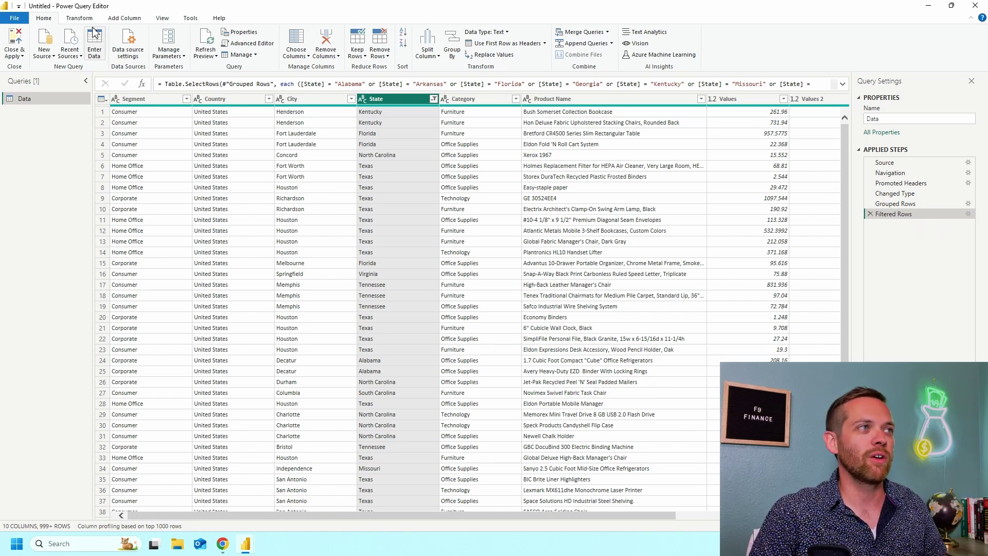
Choose Close from the Close & Apply dropdown to return to the report view
{"action": "left_click", "coordinate": [19, 56]}
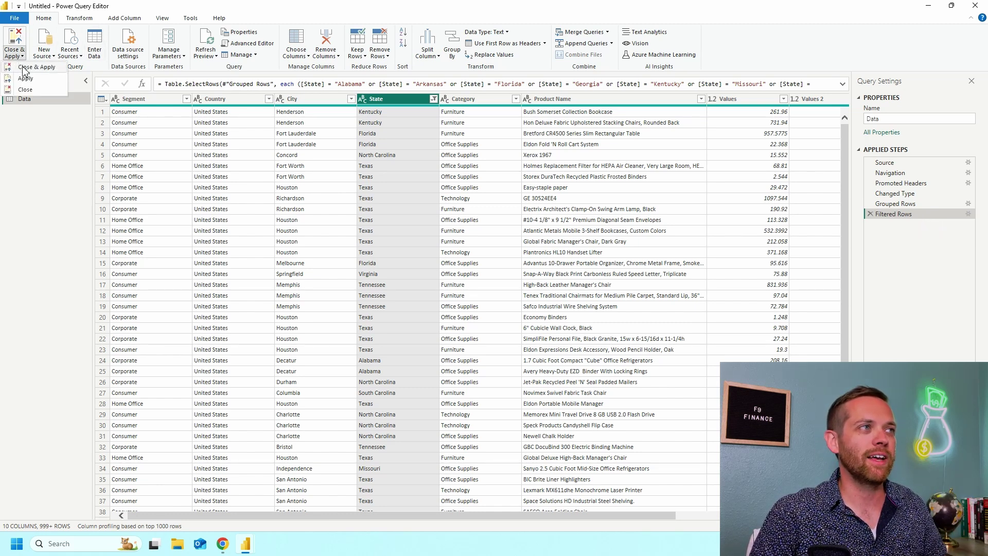
{"action": "left_click", "coordinate": [25, 90]}
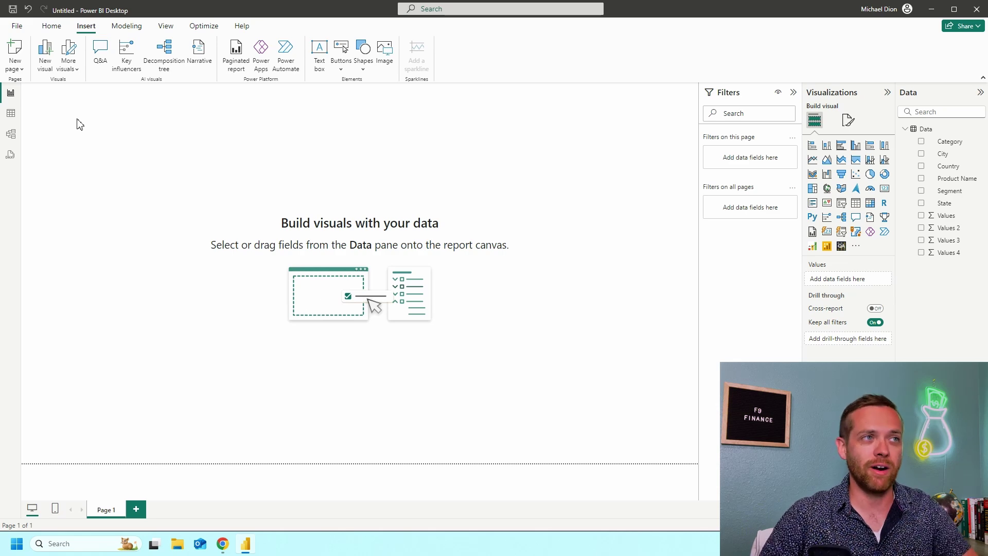
Add an enlarged clustered column chart of Sum of Values and Sum of Values 4 by State
{"action": "left_click", "coordinate": [46, 64]}
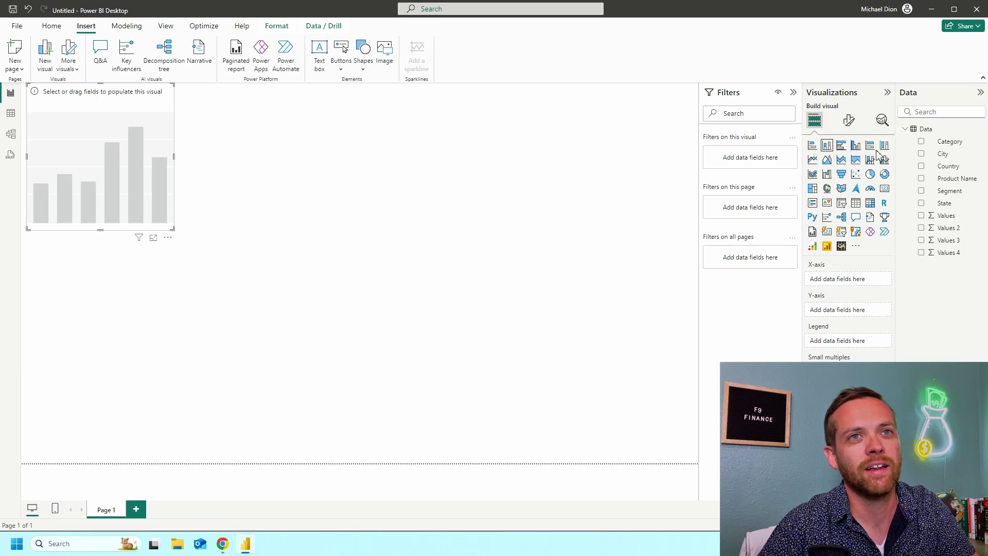
{"action": "left_click", "coordinate": [856, 147]}
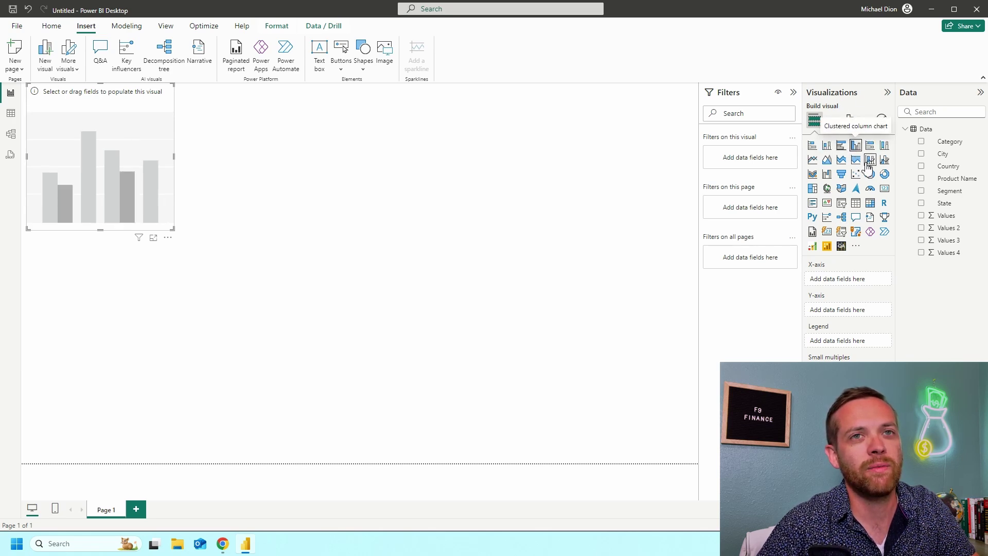
{"action": "left_click", "coordinate": [922, 203]}
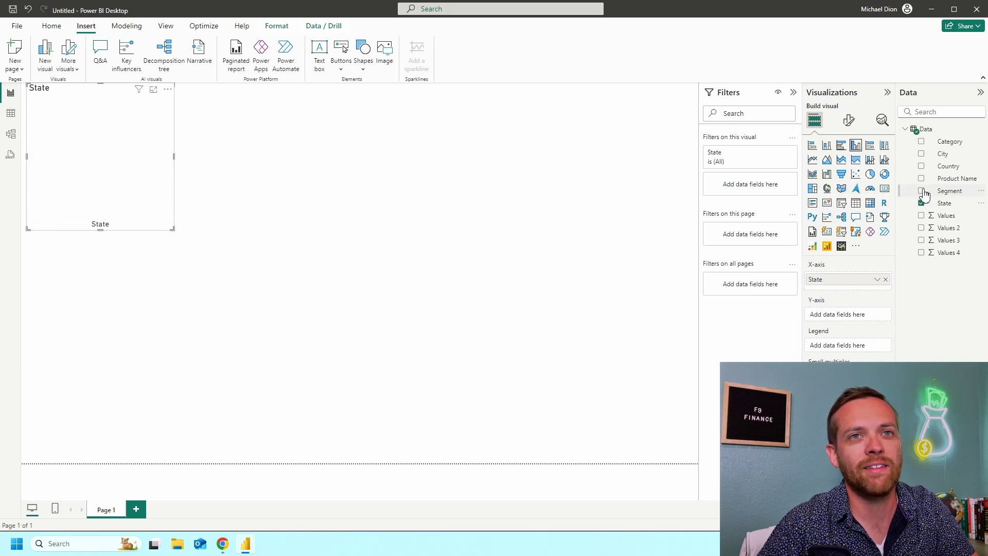
{"action": "left_click", "coordinate": [922, 216]}
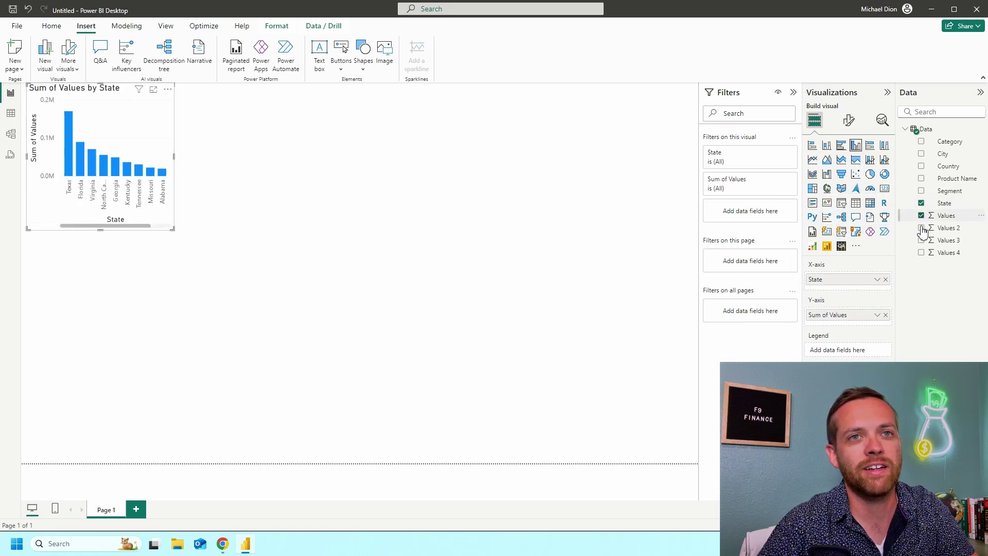
{"action": "left_click", "coordinate": [922, 253]}
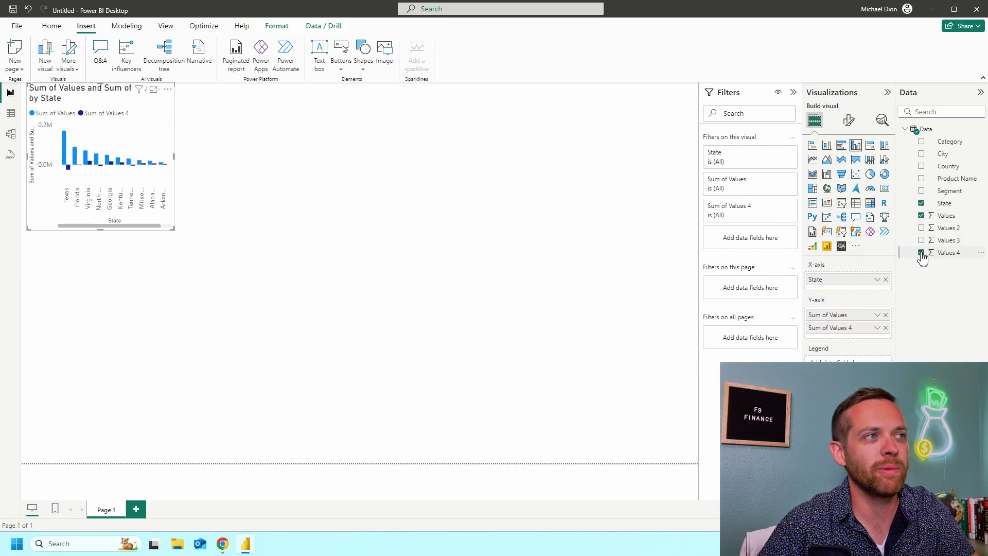
{"action": "left_click_drag", "start_coordinate": [174, 227], "coordinate": [451, 327]}
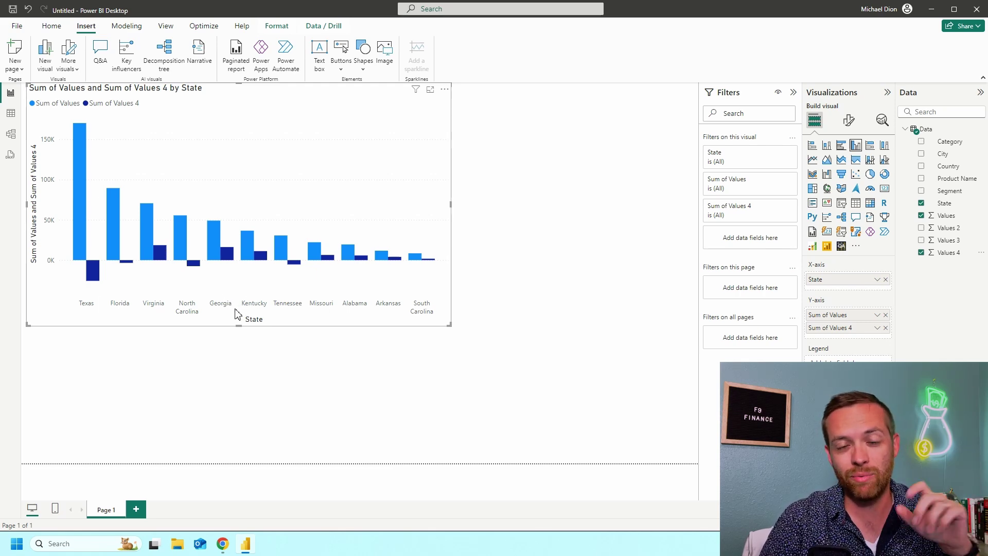
{"action": "left_click", "coordinate": [557, 214]}
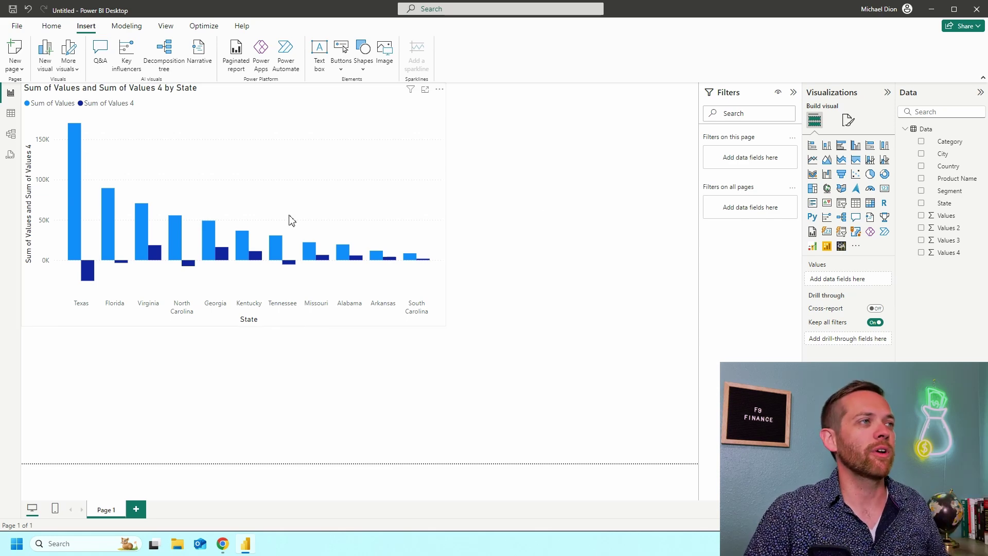
Add a pie chart of Sum of Values 4 by Segment, sized to fill the top right
{"action": "left_click", "coordinate": [45, 58]}
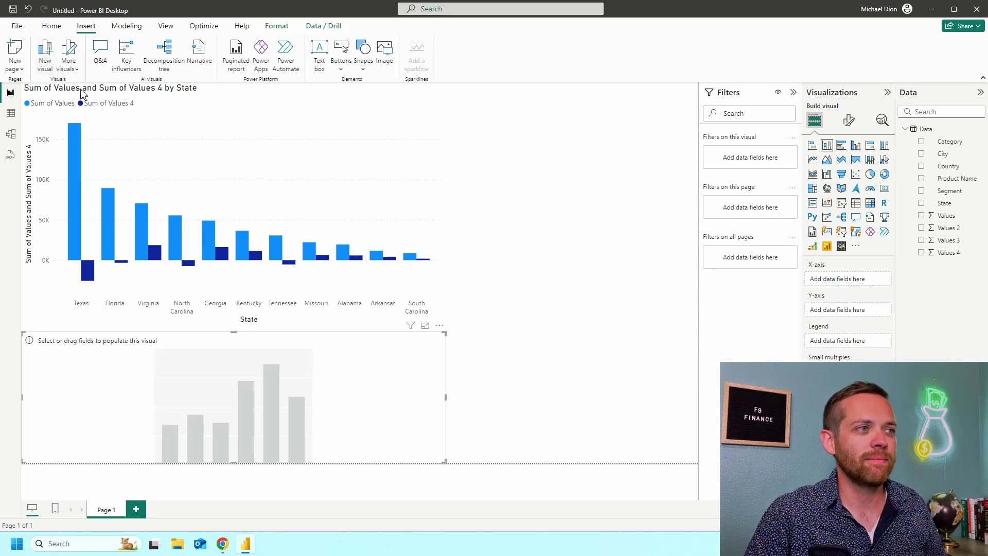
{"action": "left_click_drag", "start_coordinate": [304, 392], "coordinate": [610, 145]}
{"action": "left_click_drag", "start_coordinate": [278, 216], "coordinate": [447, 325]}
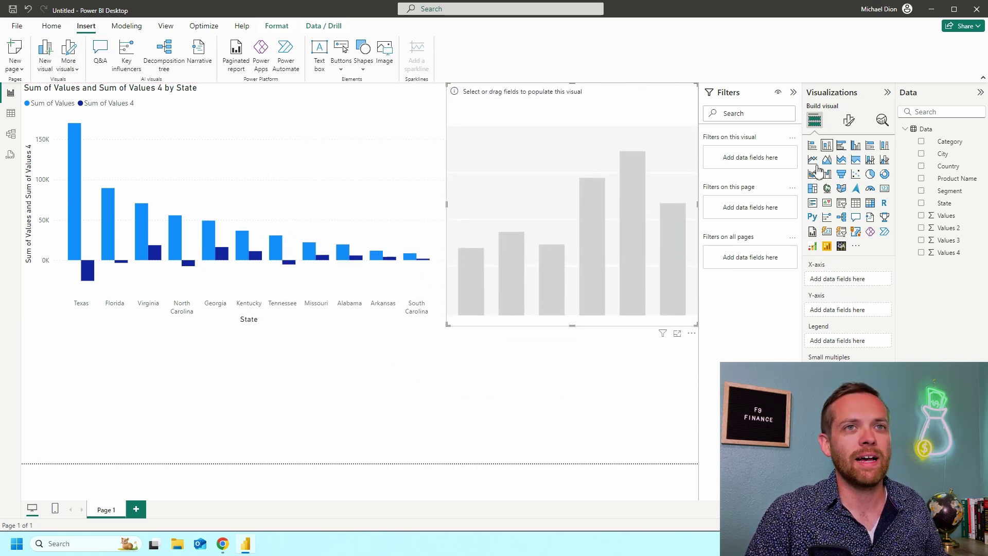
{"action": "left_click", "coordinate": [871, 175]}
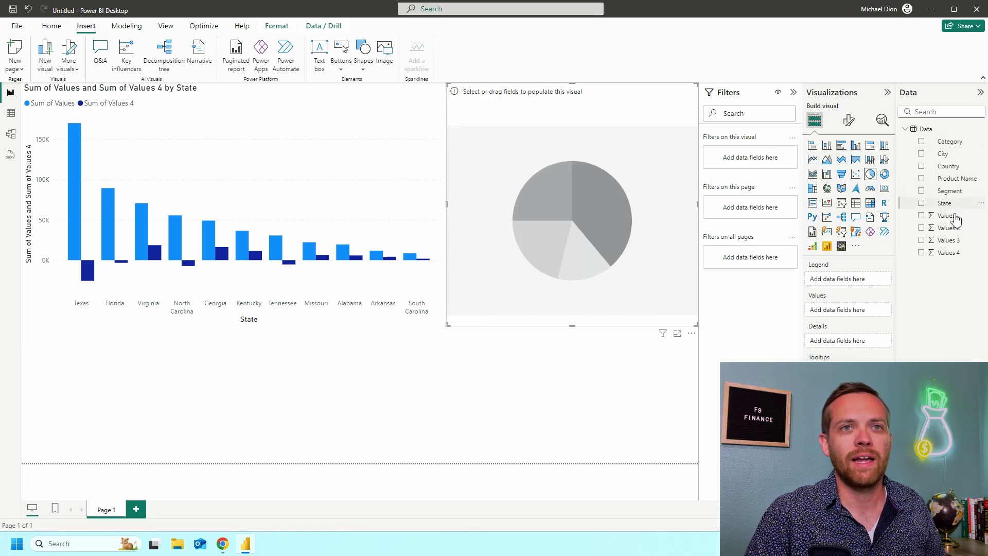
{"action": "left_click", "coordinate": [922, 192]}
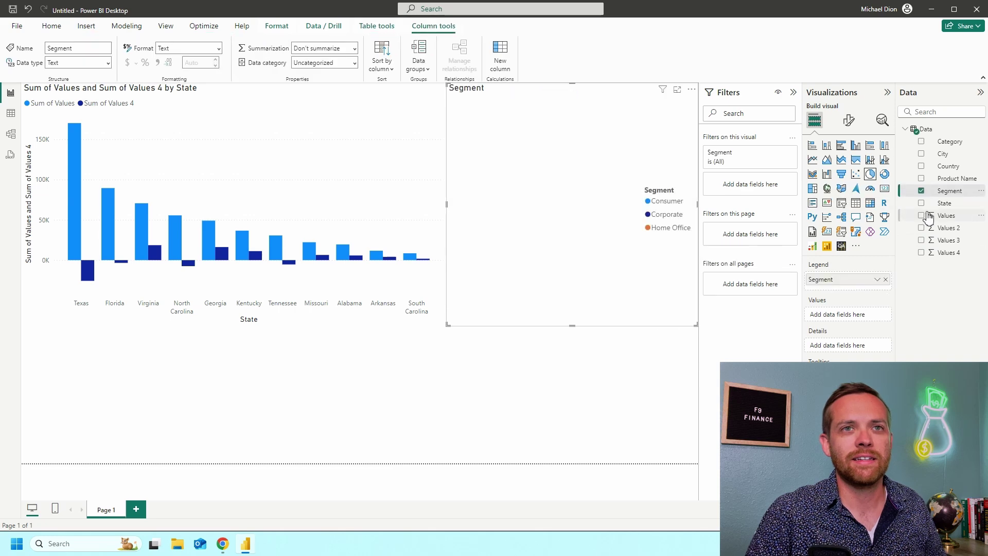
{"action": "left_click", "coordinate": [921, 253]}
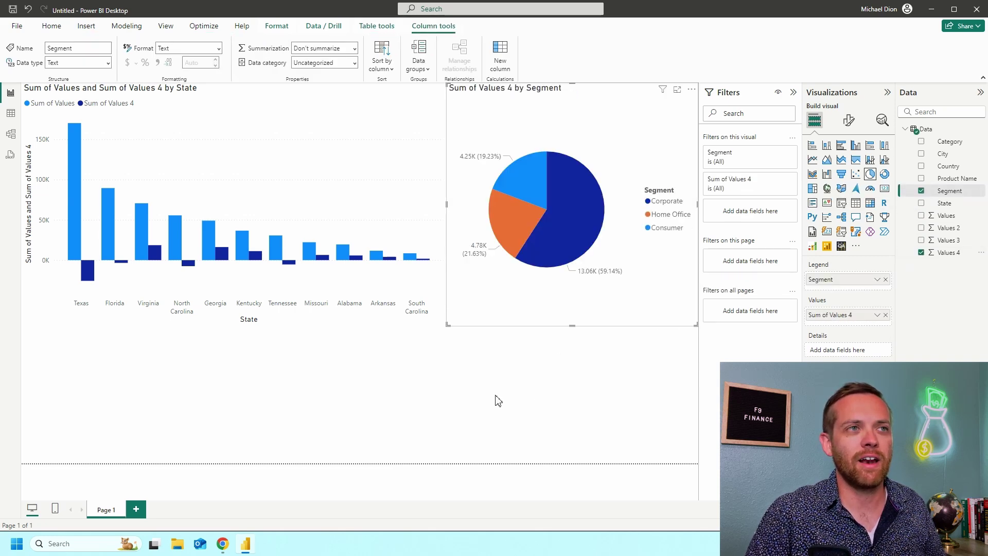
{"action": "left_click", "coordinate": [405, 404]}
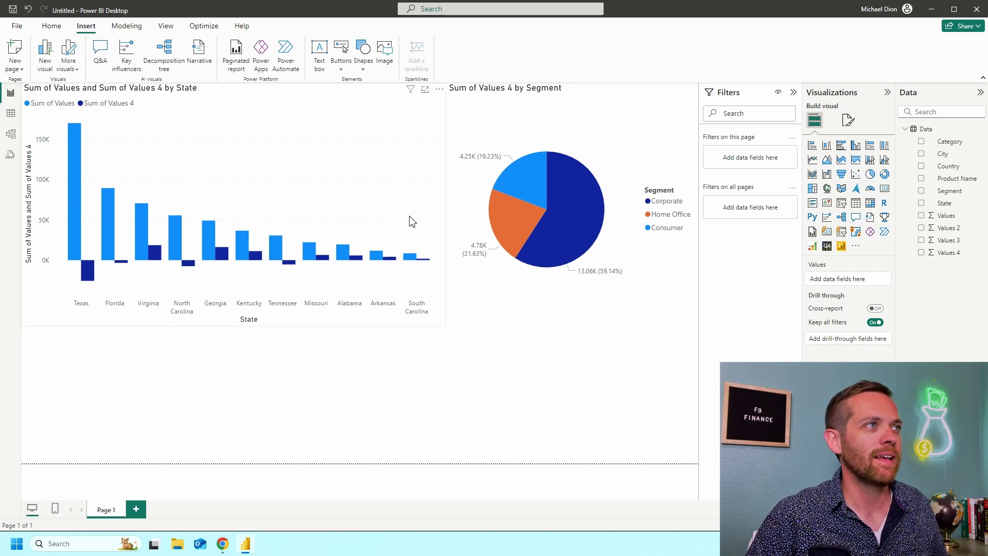
Add a table visual with Values, Values 3, Category and Segment fields
{"action": "left_click", "coordinate": [45, 56]}
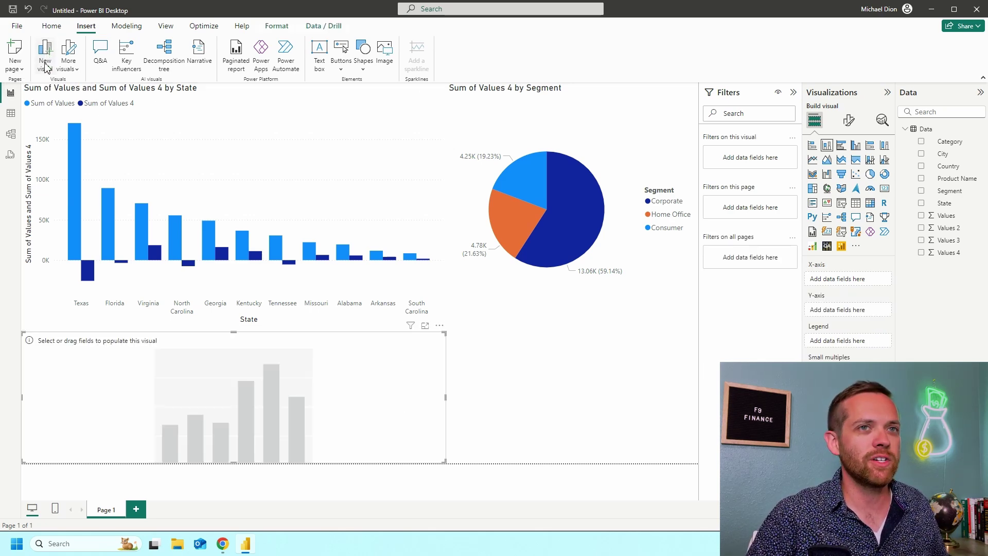
{"action": "left_click", "coordinate": [857, 203]}
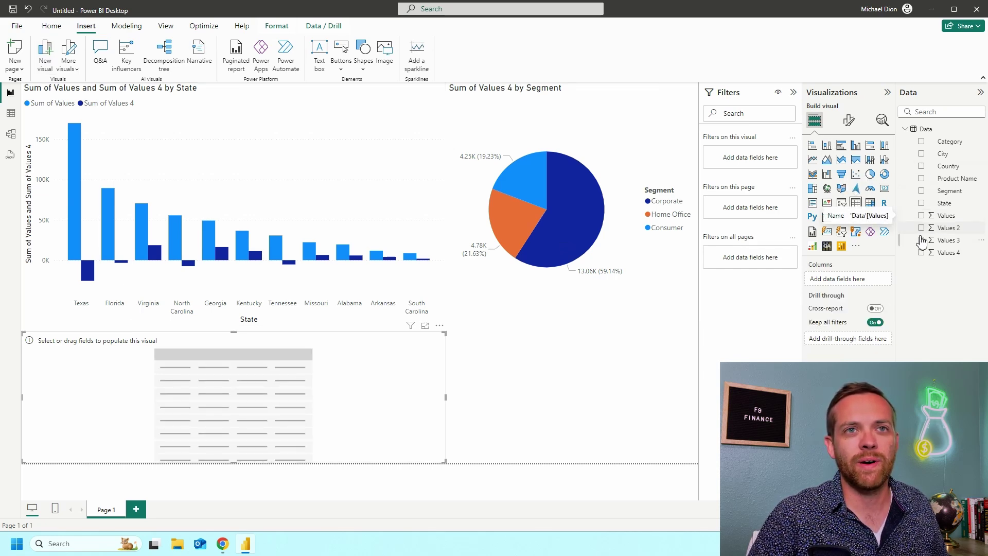
{"action": "left_click", "coordinate": [922, 216]}
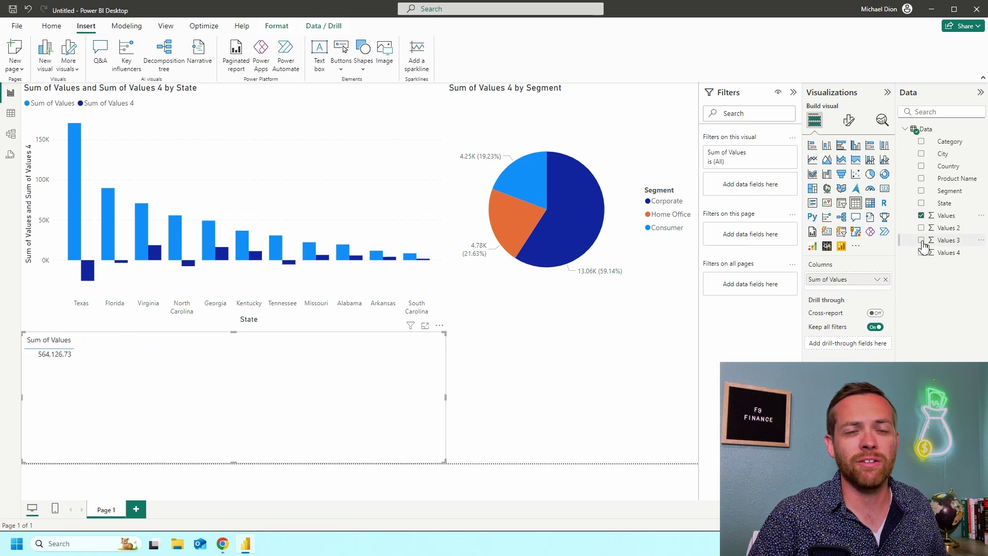
{"action": "left_click", "coordinate": [922, 241]}
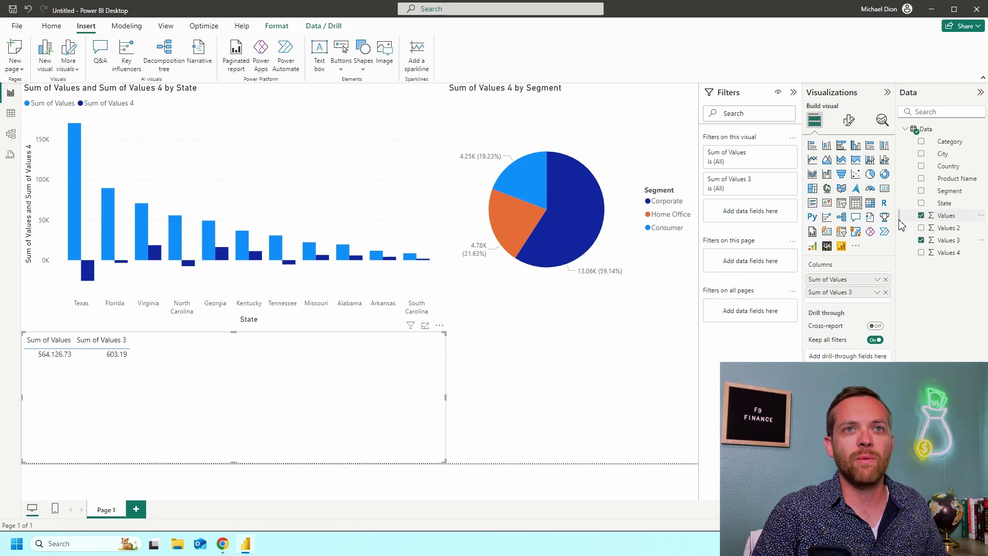
{"action": "left_click", "coordinate": [921, 141]}
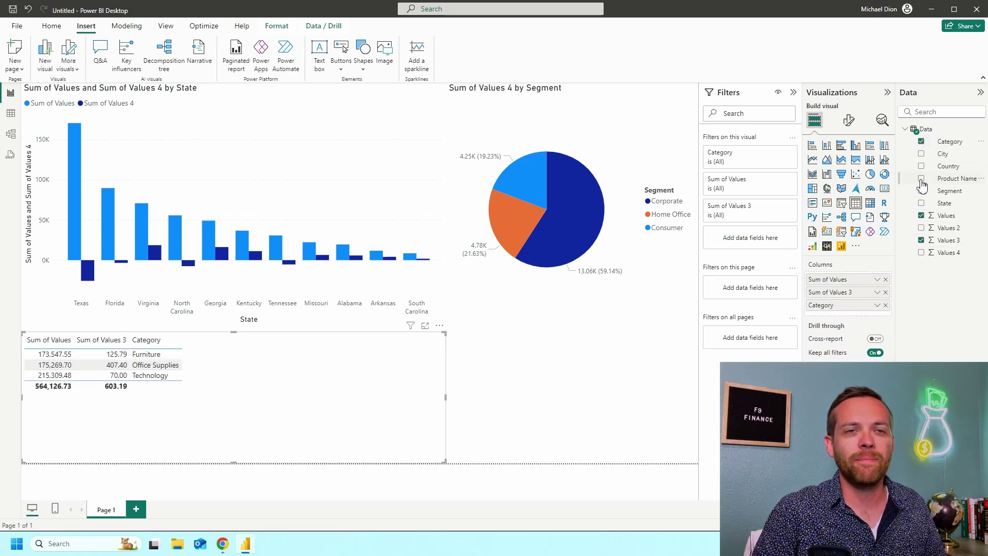
{"action": "left_click", "coordinate": [922, 191]}
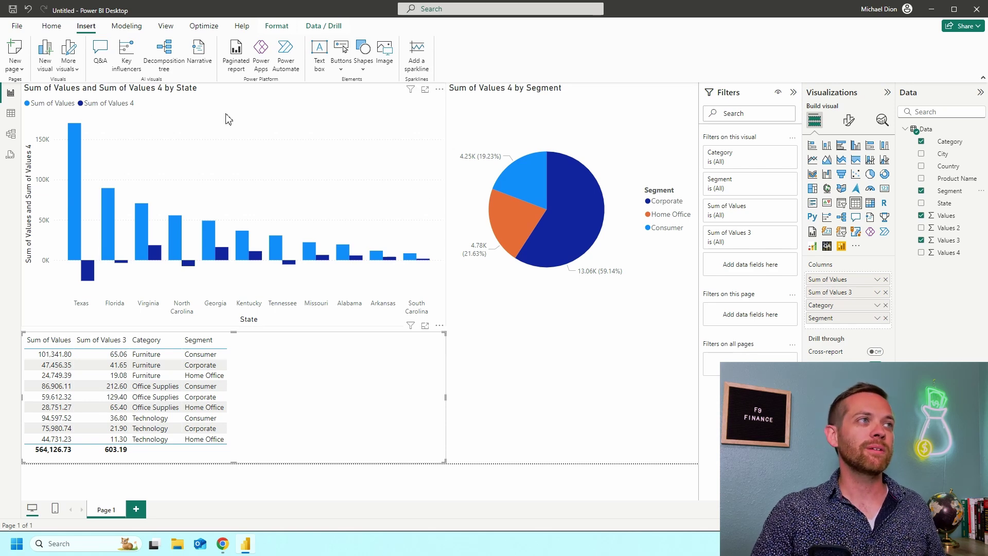
Publish the report, saving it first as 'Business Partner Monthly Report'
{"action": "left_click", "coordinate": [51, 31]}
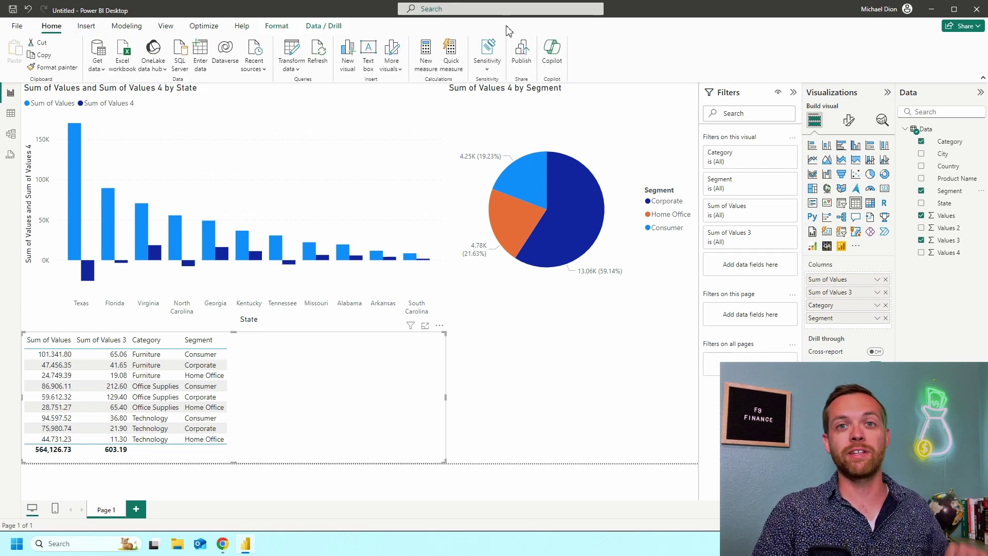
{"action": "left_click", "coordinate": [523, 56]}
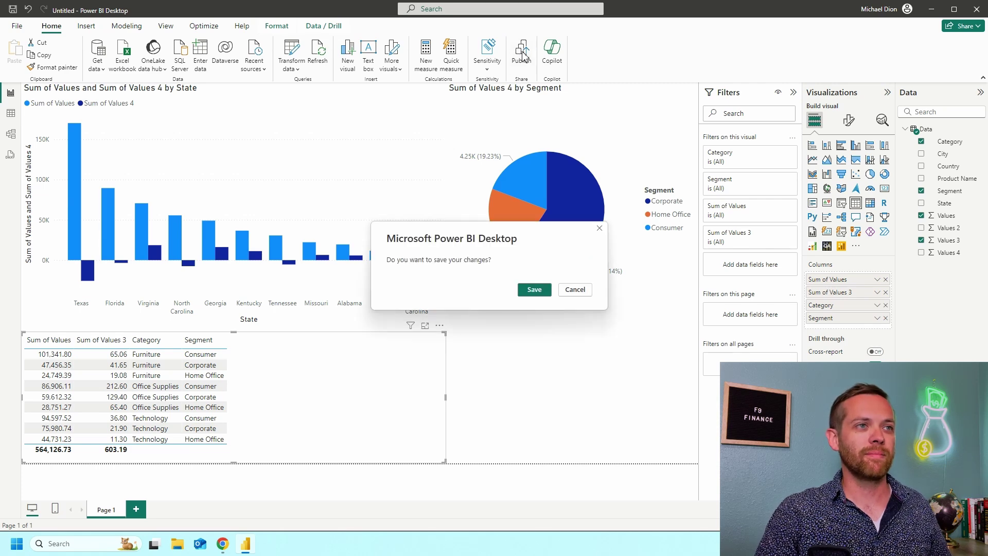
{"action": "left_click", "coordinate": [547, 291]}
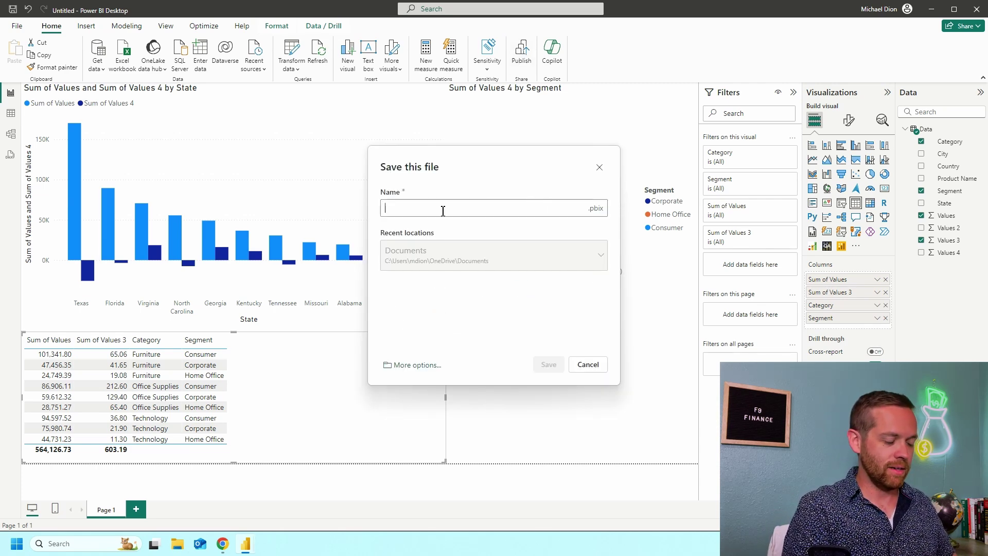
{"action": "type", "text": "Business Partner Month"}
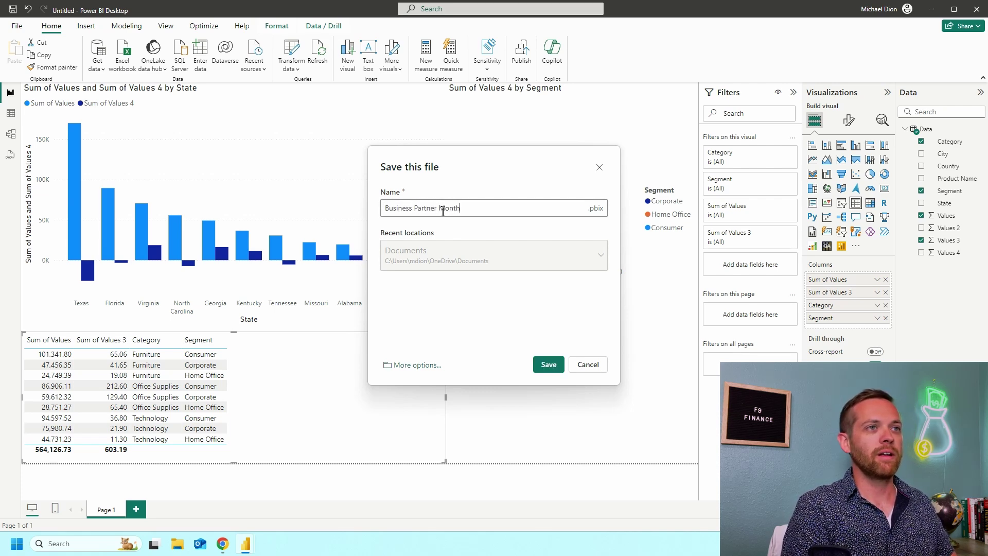
{"action": "type", "text": "ly Report"}
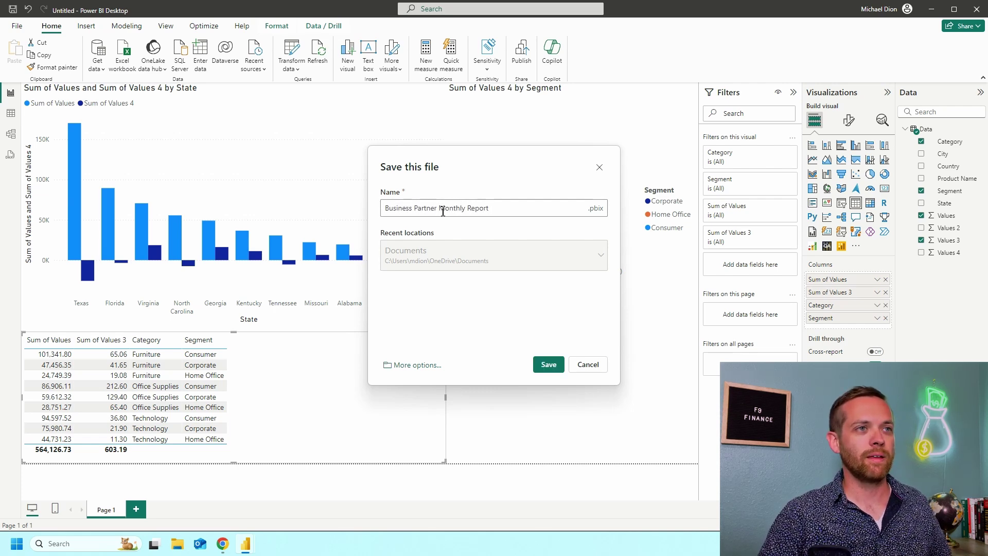
{"action": "left_click", "coordinate": [546, 368]}
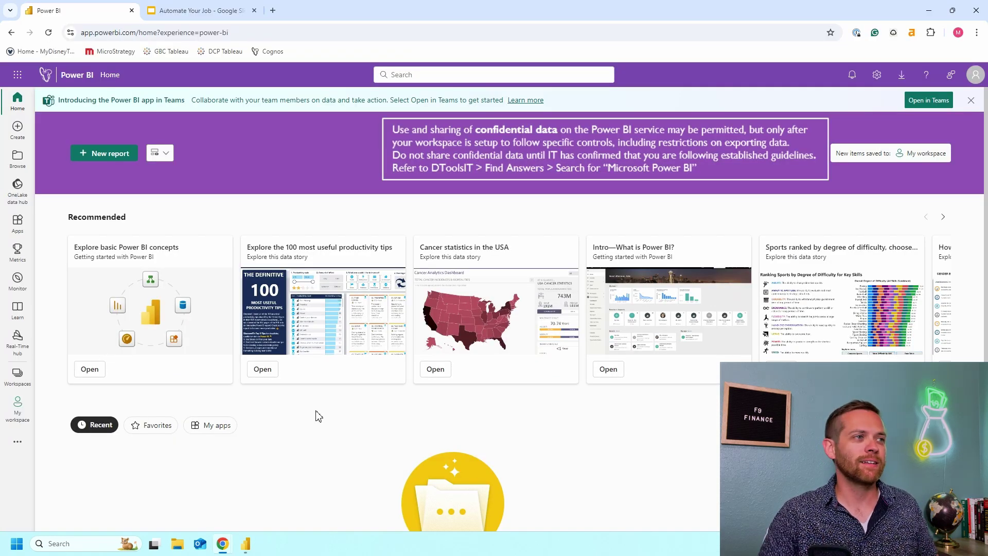
Open Business Partner Monthly Report from My workspace and dismiss the PowerPoint tip
{"action": "left_click", "coordinate": [21, 379]}
{"action": "left_click", "coordinate": [83, 155]}
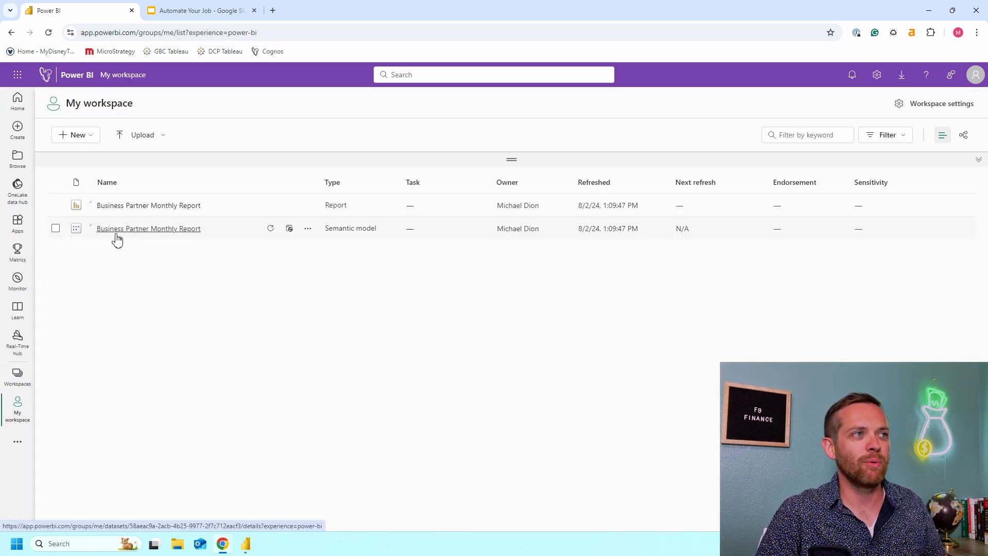
{"action": "left_click", "coordinate": [123, 205]}
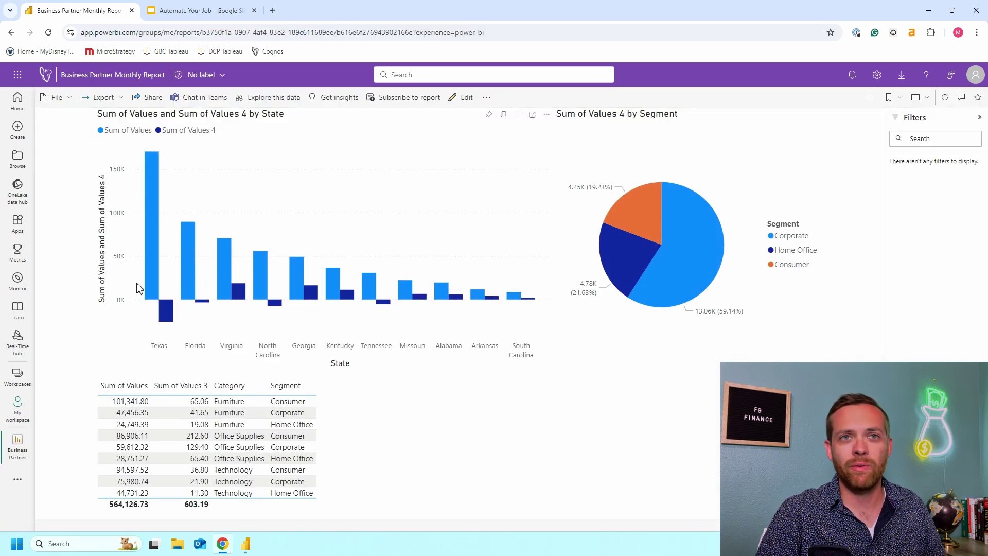
{"action": "left_click", "coordinate": [127, 294]}
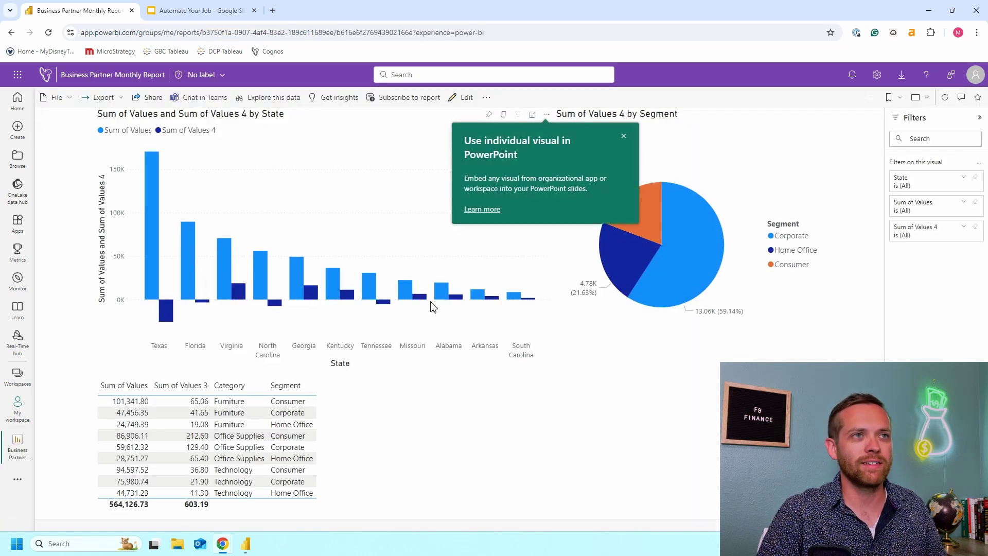
{"action": "left_click", "coordinate": [398, 244]}
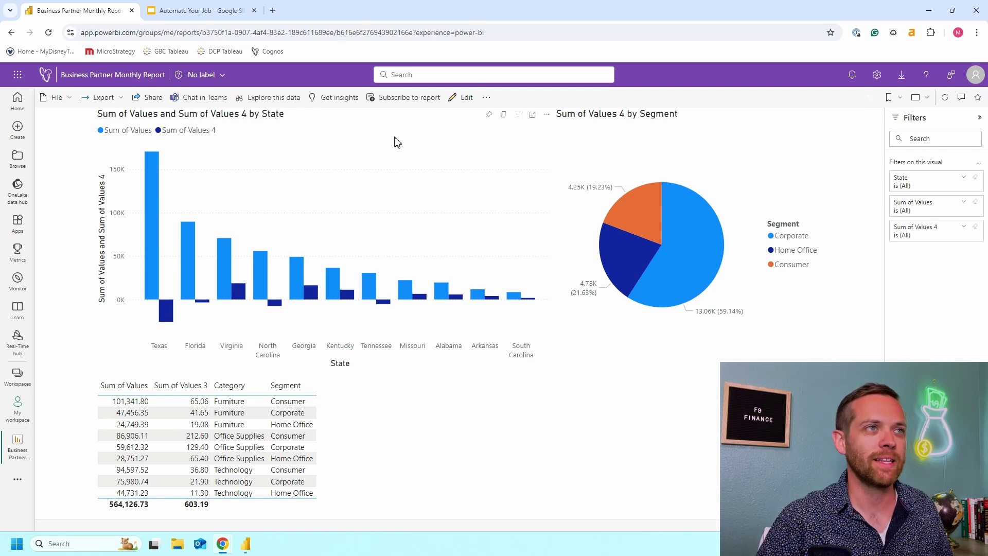
Start a new report subscription named 'Monthly Sales Report'
{"action": "left_click", "coordinate": [402, 100]}
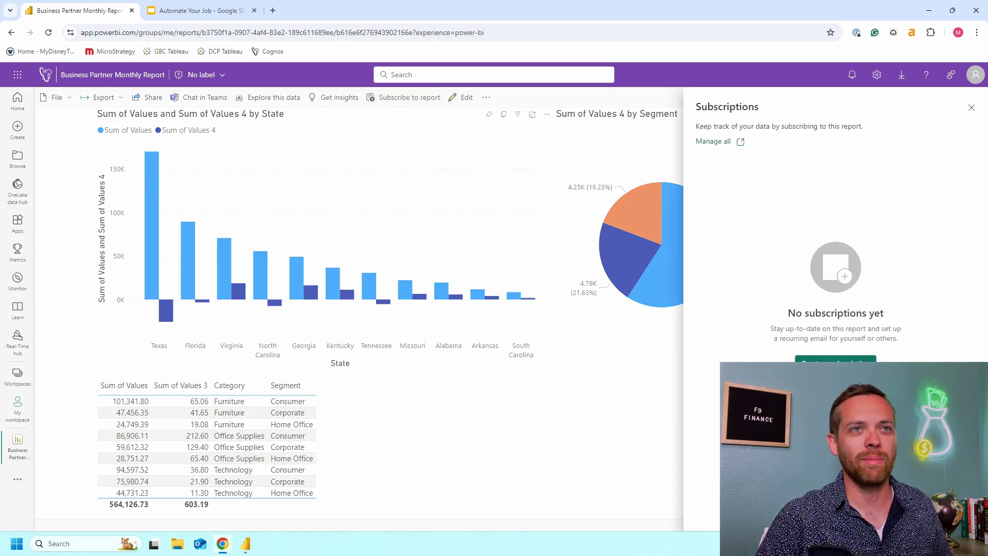
{"action": "left_click", "coordinate": [835, 358]}
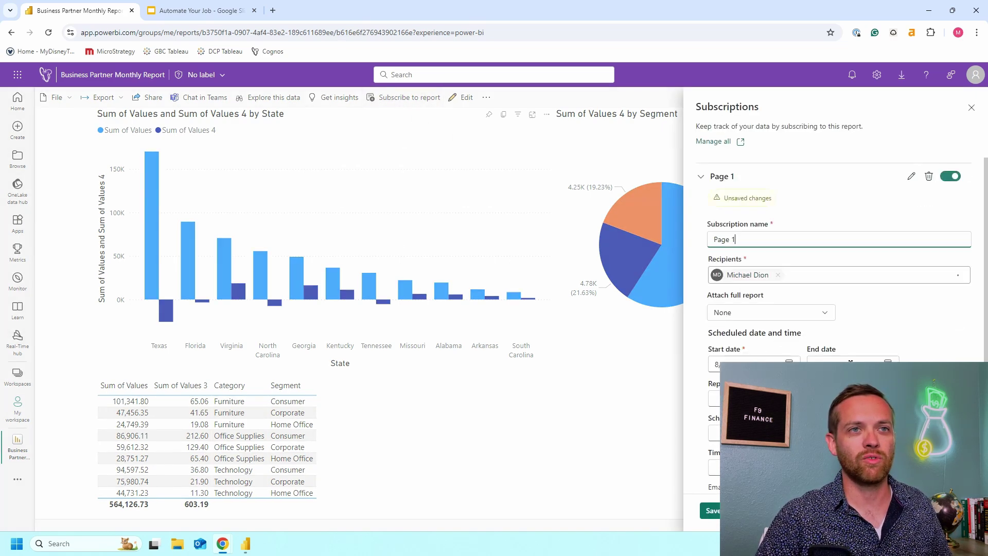
{"action": "triple_click", "coordinate": [777, 240]}
{"action": "type", "text": "Monhtl"}
{"action": "key", "text": "BackSpace"}
{"action": "key", "text": "BackSpace"}
{"action": "key", "text": "BackSpace"}
{"action": "type", "text": "thly Sales Report"}
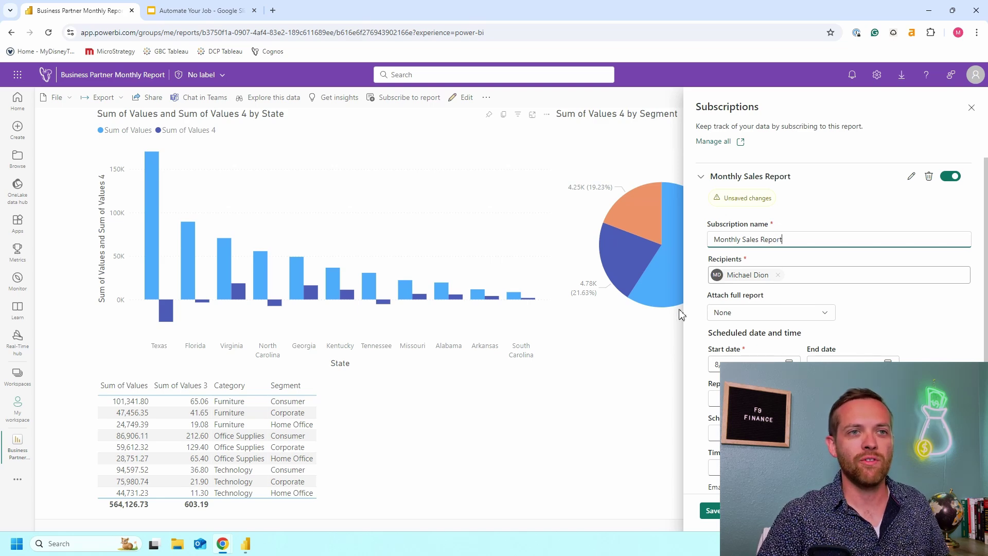
Schedule the subscription weekly on Mondays from 8/5/2024, keeping 12:00 PM
{"action": "scroll", "coordinate": [693, 338], "scroll_direction": "down", "scroll_amount": 2}
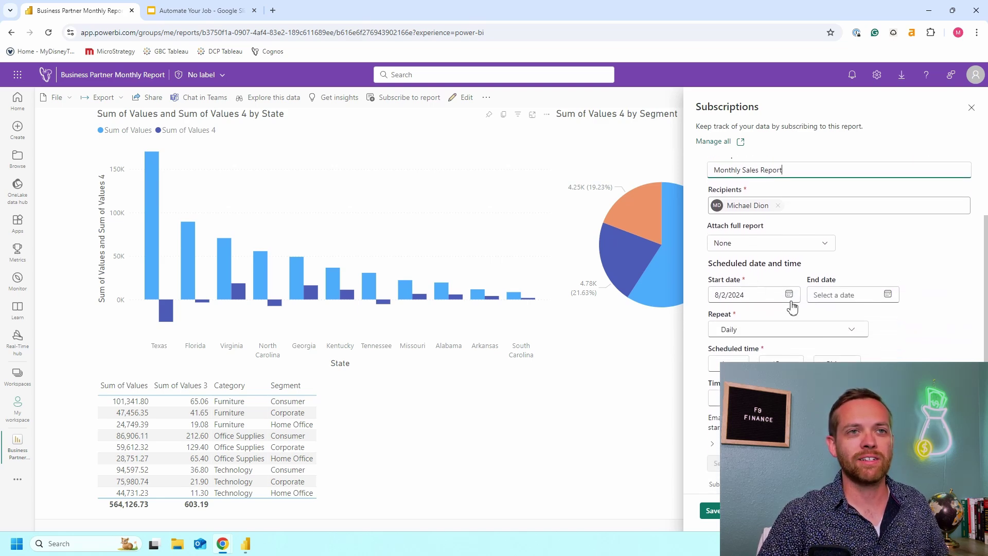
{"action": "left_click", "coordinate": [789, 294]}
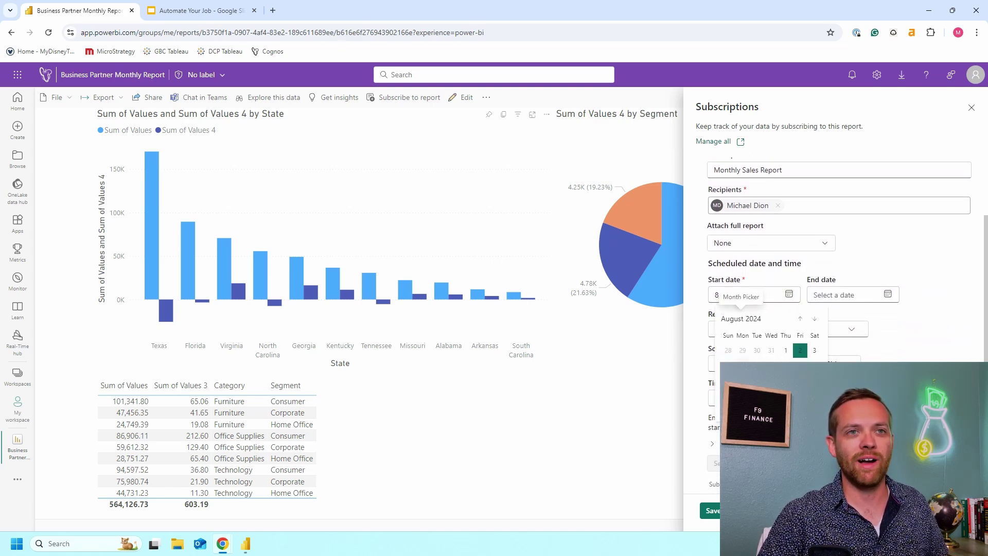
{"action": "left_click", "coordinate": [743, 365]}
{"action": "left_click", "coordinate": [833, 330]}
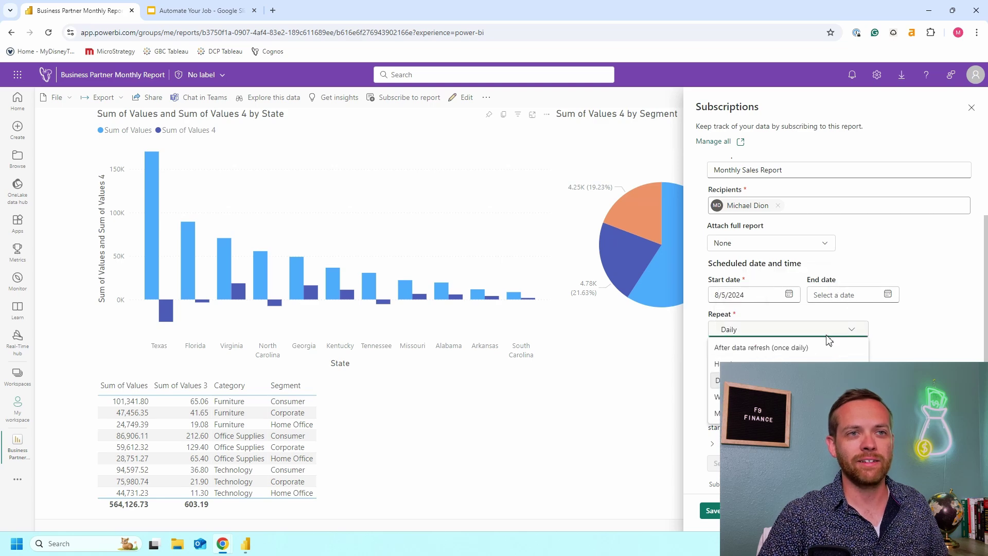
{"action": "left_click", "coordinate": [746, 397]}
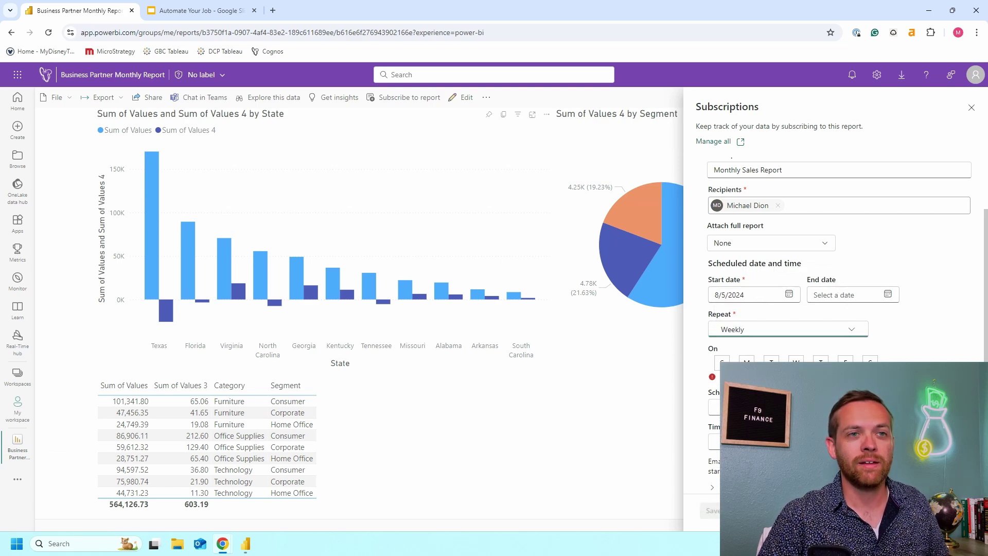
{"action": "left_click", "coordinate": [747, 359]}
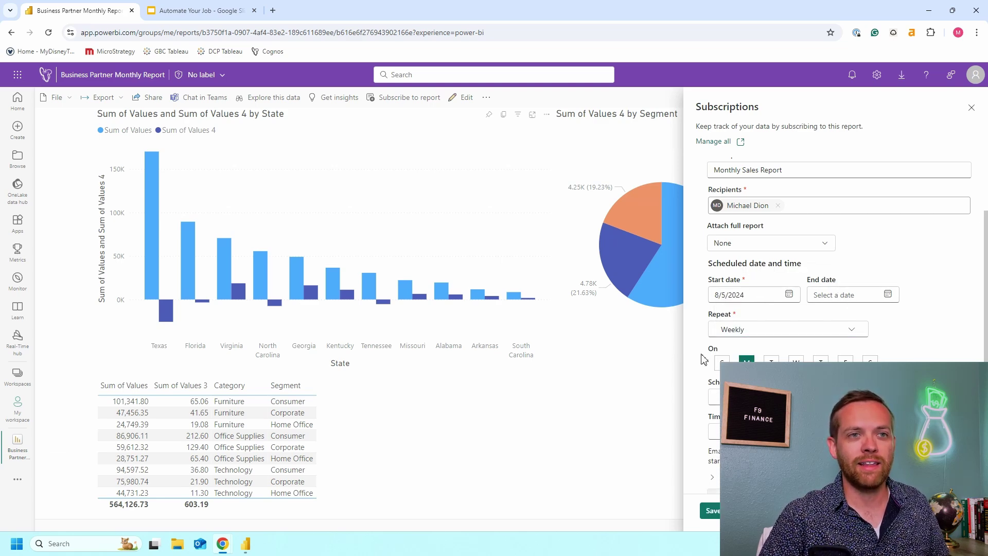
{"action": "left_click", "coordinate": [716, 397]}
{"action": "left_click", "coordinate": [721, 360]}
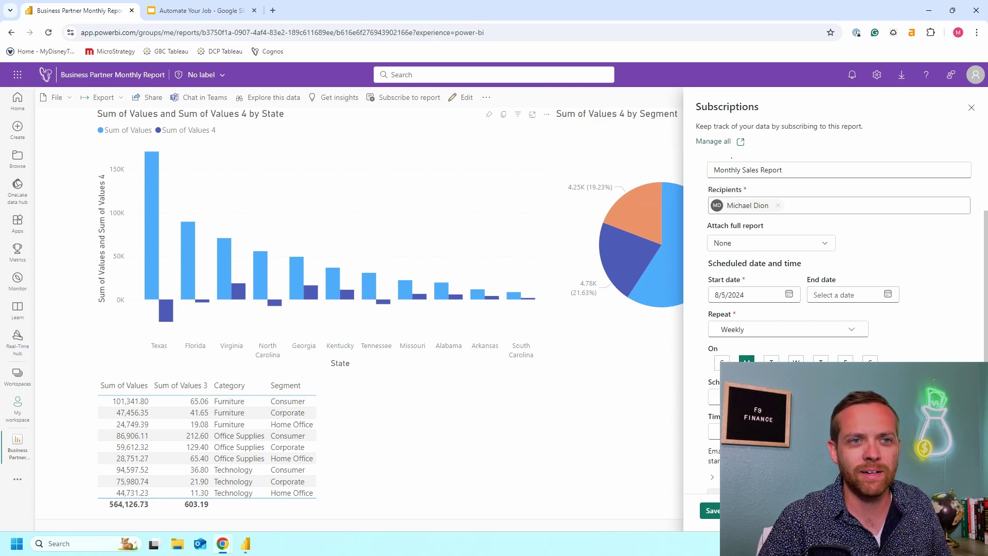
Expand the subscription's extra email options and review them
{"action": "scroll", "coordinate": [840, 309], "scroll_direction": "down", "scroll_amount": 1}
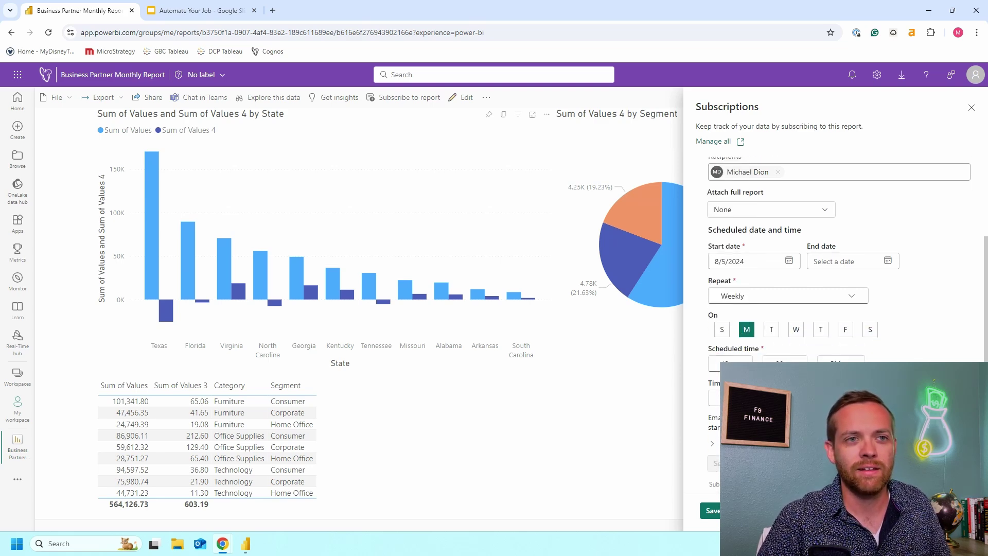
{"action": "left_click", "coordinate": [713, 444]}
{"action": "scroll", "coordinate": [757, 336], "scroll_direction": "down", "scroll_amount": 3}
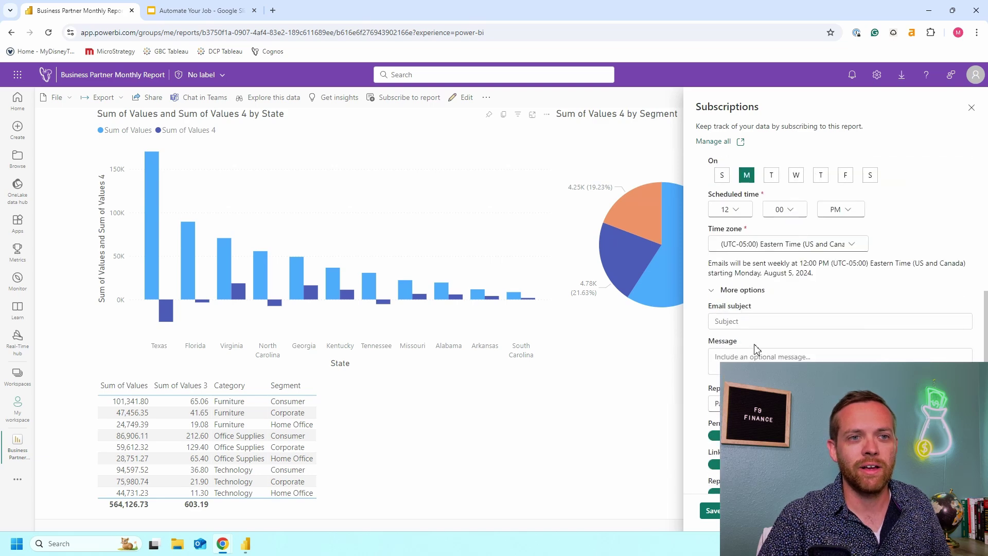
{"action": "scroll", "coordinate": [757, 336], "scroll_direction": "down", "scroll_amount": 1}
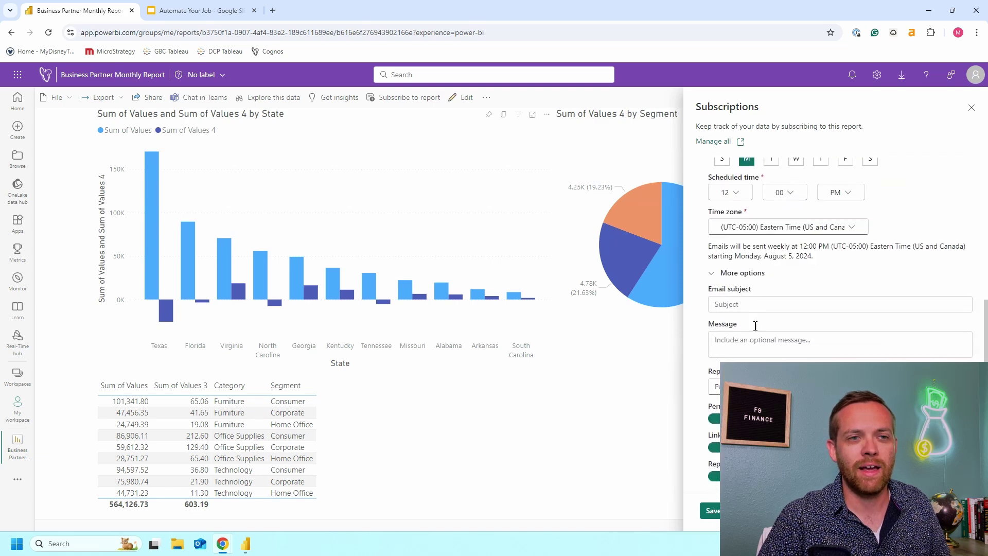
{"action": "left_click", "coordinate": [705, 510]}
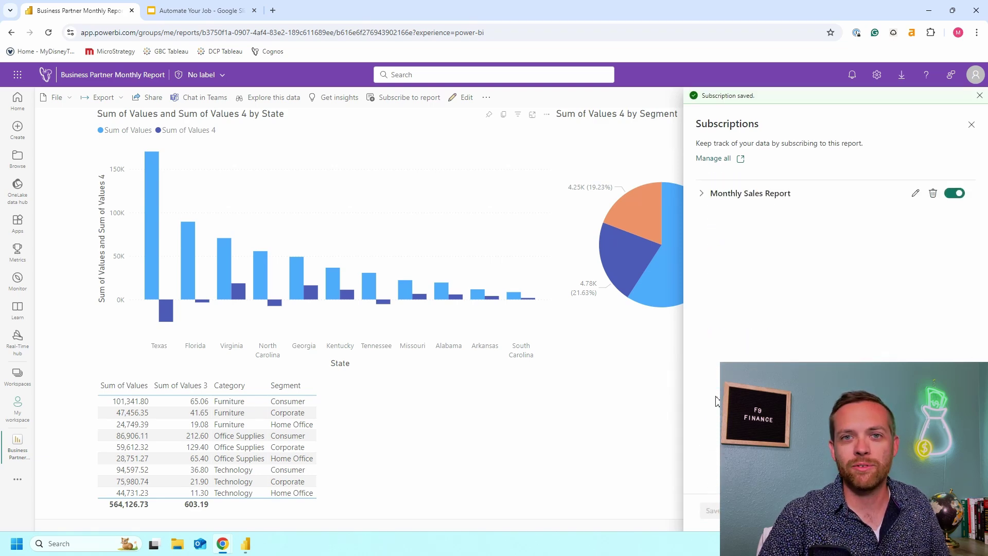